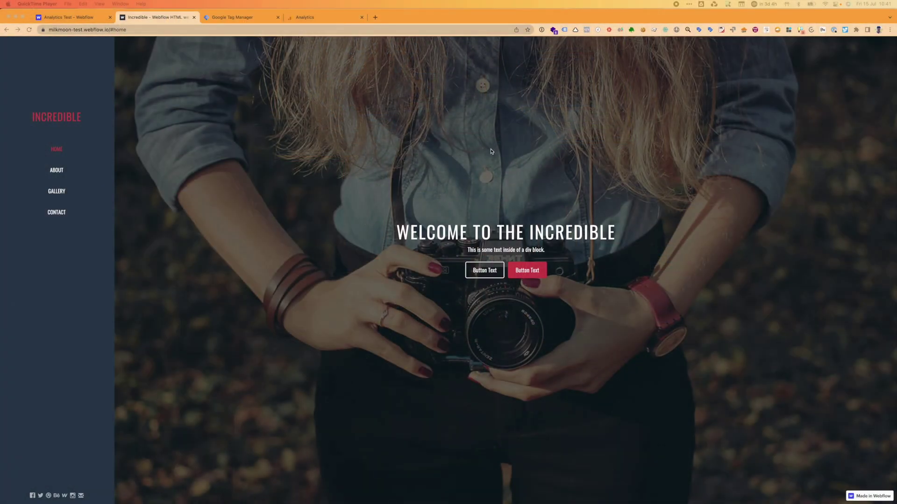
{"action": "left_click", "coordinate": [564, 30]}
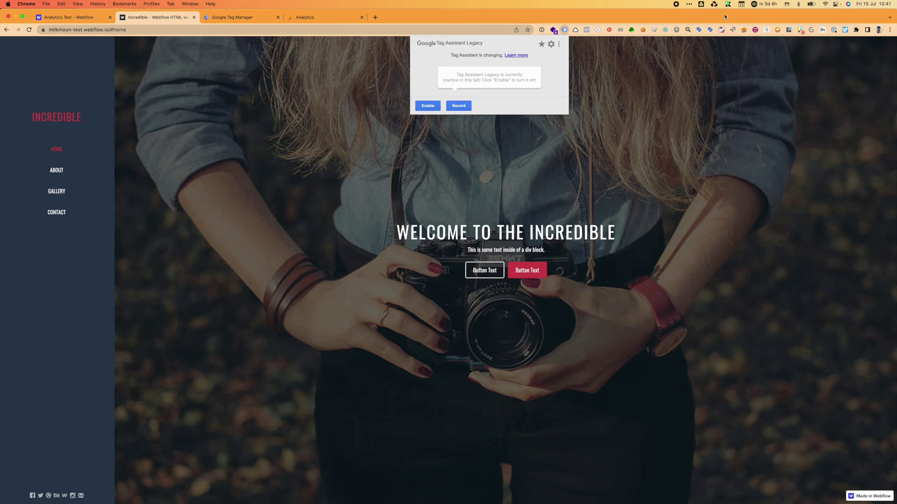
{"action": "left_click", "coordinate": [698, 29]}
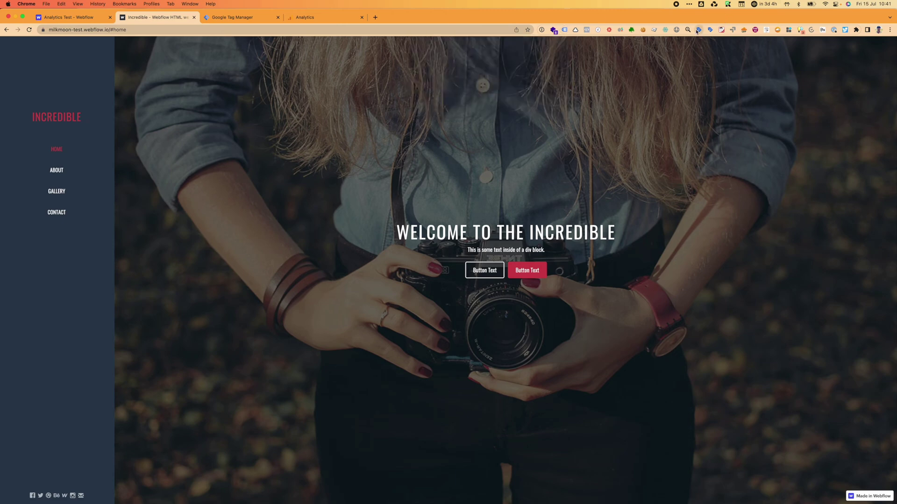
{"action": "right_click", "coordinate": [697, 30]}
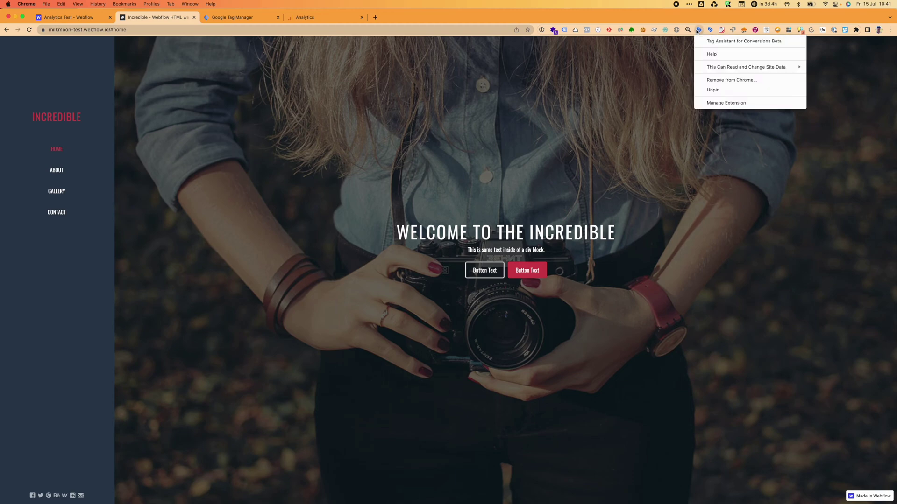
{"action": "left_click", "coordinate": [710, 31]}
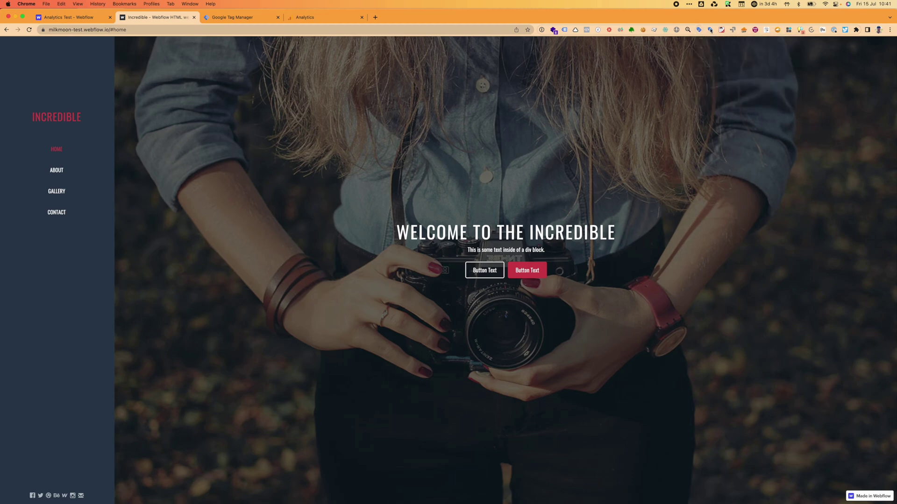
{"action": "right_click", "coordinate": [711, 31]}
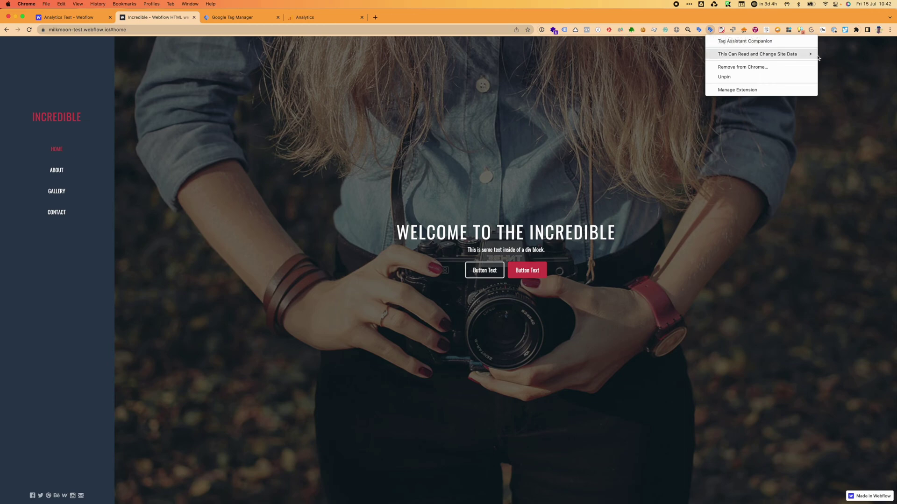
{"action": "mouse_move", "coordinate": [757, 54]}
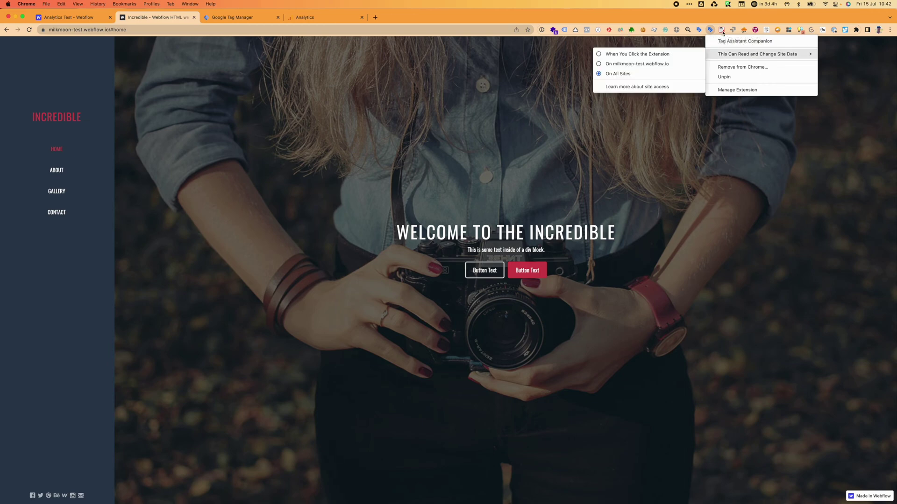
{"action": "left_click", "coordinate": [582, 10]}
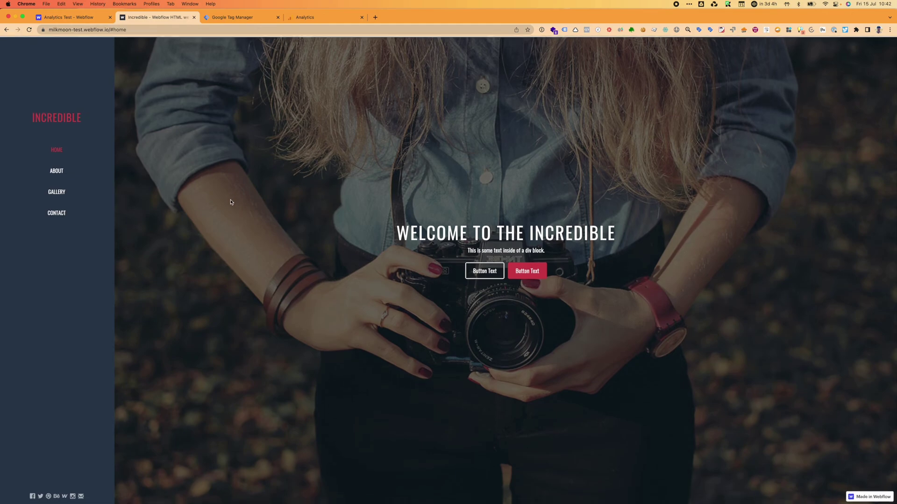
{"action": "scroll", "coordinate": [229, 202], "scroll_direction": "down", "scroll_amount": 5}
{"action": "scroll", "coordinate": [230, 202], "scroll_direction": "down", "scroll_amount": 3}
{"action": "scroll", "coordinate": [230, 202], "scroll_direction": "down", "scroll_amount": 3}
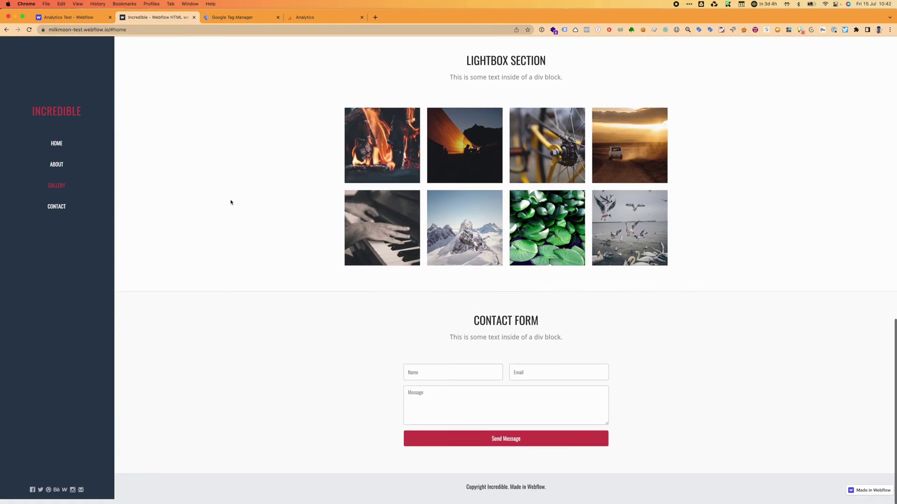
{"action": "scroll", "coordinate": [230, 202], "scroll_direction": "up", "scroll_amount": 2}
{"action": "scroll", "coordinate": [230, 202], "scroll_direction": "up", "scroll_amount": 10}
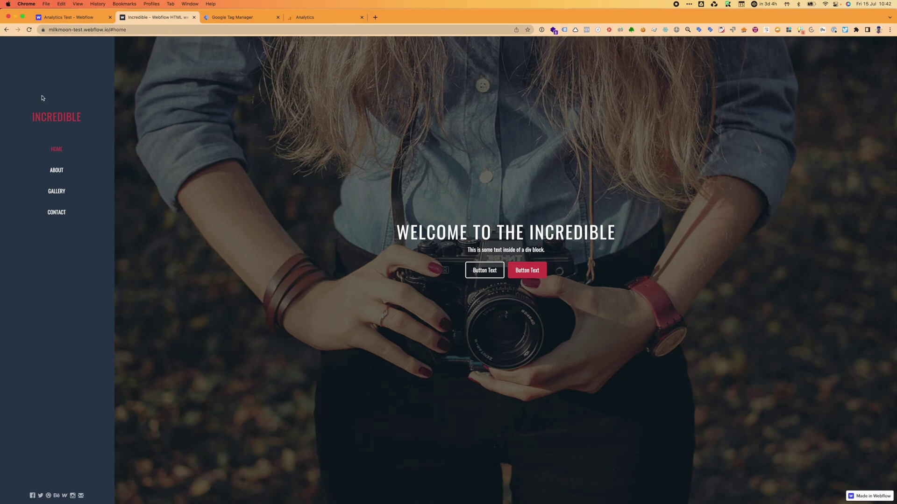
Step: Go to the Analytics Test site's Webflow dashboard, view its source template, and return
{"action": "left_click", "coordinate": [72, 17]}
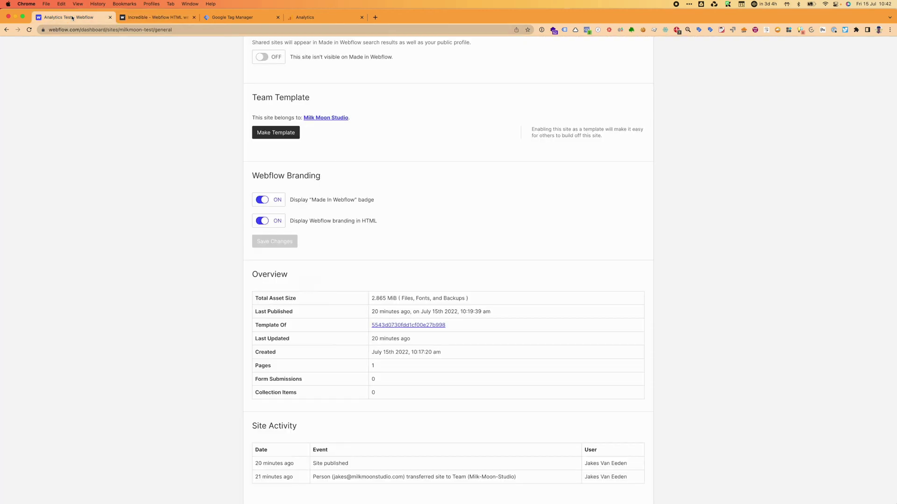
{"action": "scroll", "coordinate": [305, 193], "scroll_direction": "up", "scroll_amount": 1}
{"action": "scroll", "coordinate": [306, 194], "scroll_direction": "up", "scroll_amount": 4}
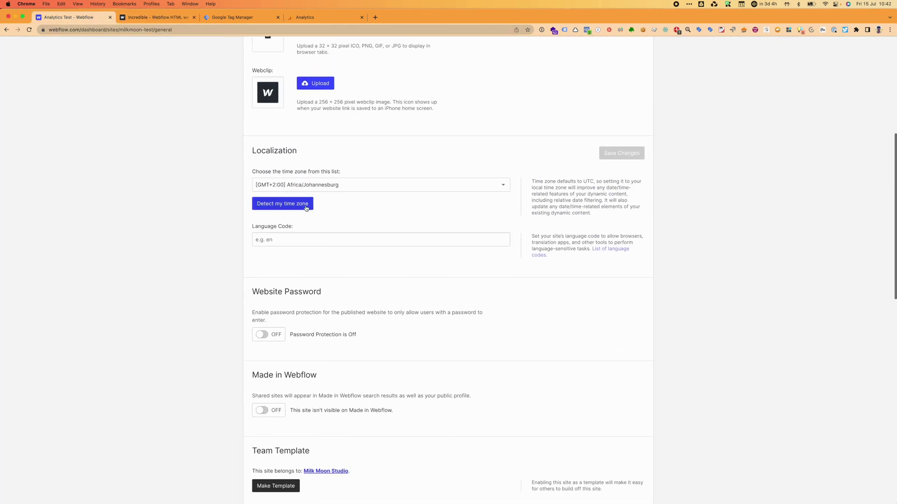
{"action": "scroll", "coordinate": [306, 199], "scroll_direction": "down", "scroll_amount": 5}
{"action": "scroll", "coordinate": [307, 208], "scroll_direction": "down", "scroll_amount": 2}
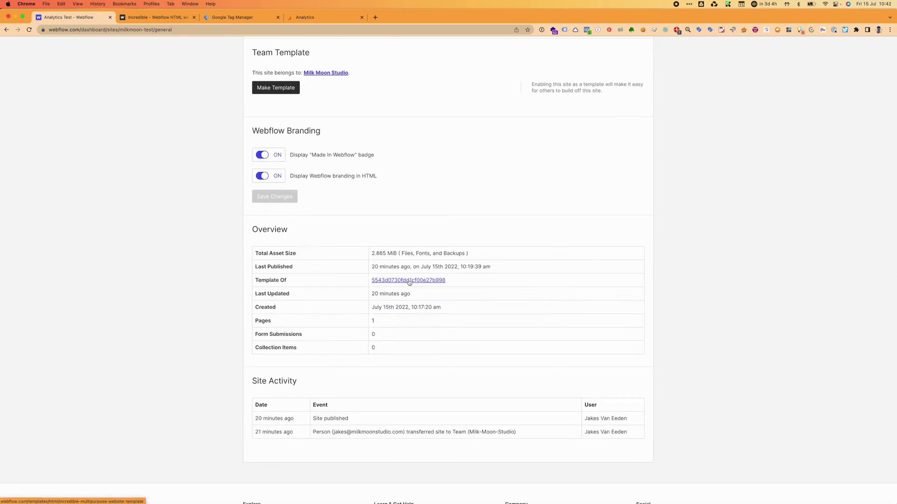
{"action": "left_click", "coordinate": [408, 282]}
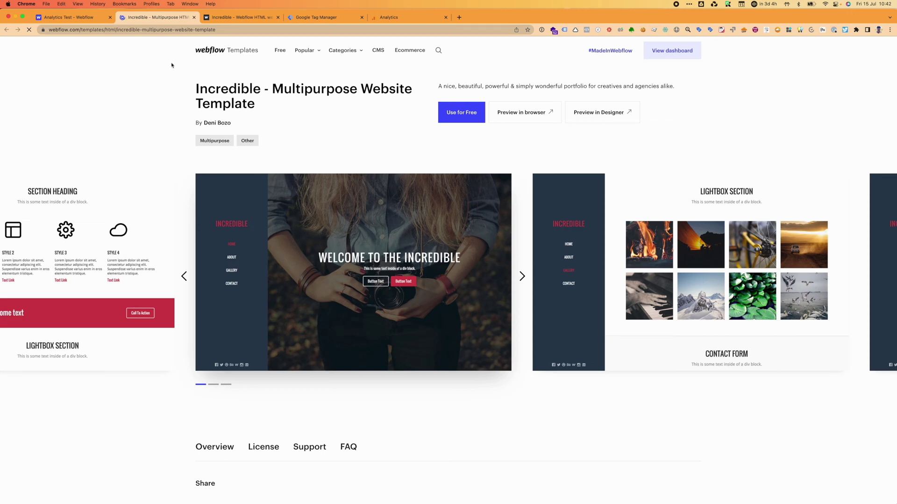
{"action": "left_click", "coordinate": [194, 17]}
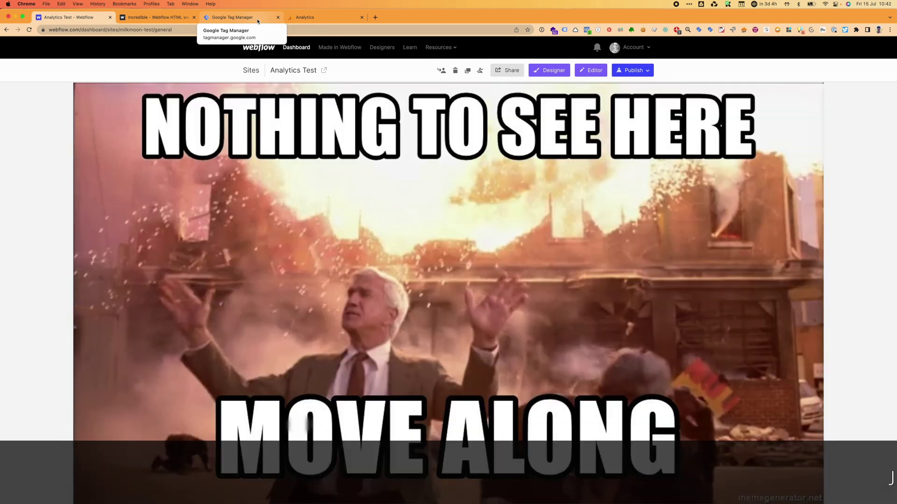
Step: Start a new Tag Manager account named Test Site, with country South Africa
{"action": "left_click", "coordinate": [257, 21]}
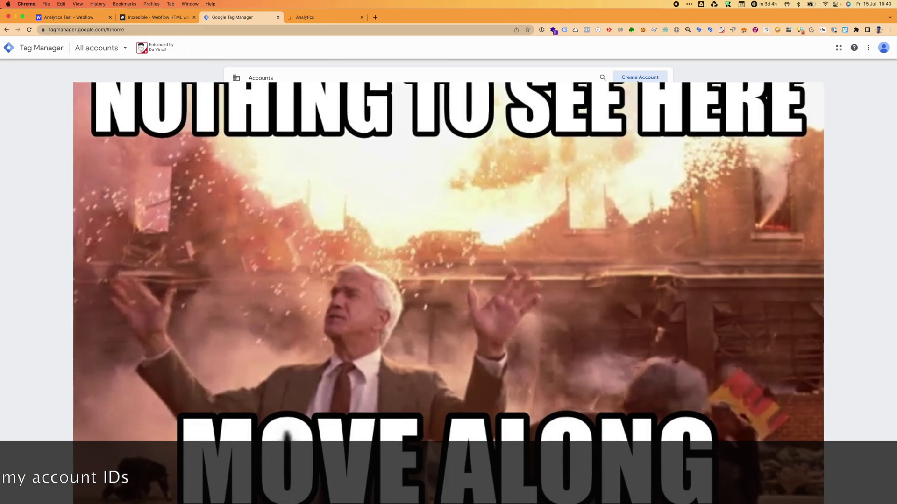
{"action": "left_click", "coordinate": [640, 78]}
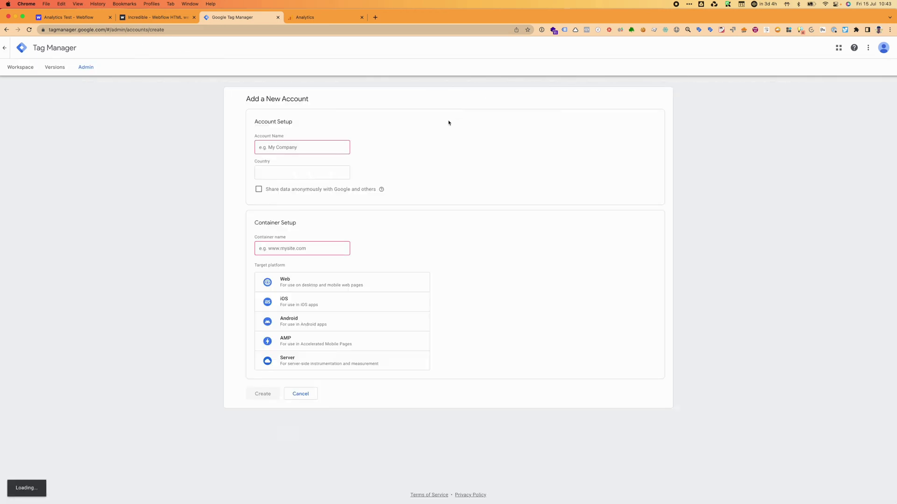
{"action": "left_click", "coordinate": [296, 145]}
{"action": "type", "text": "Test "}
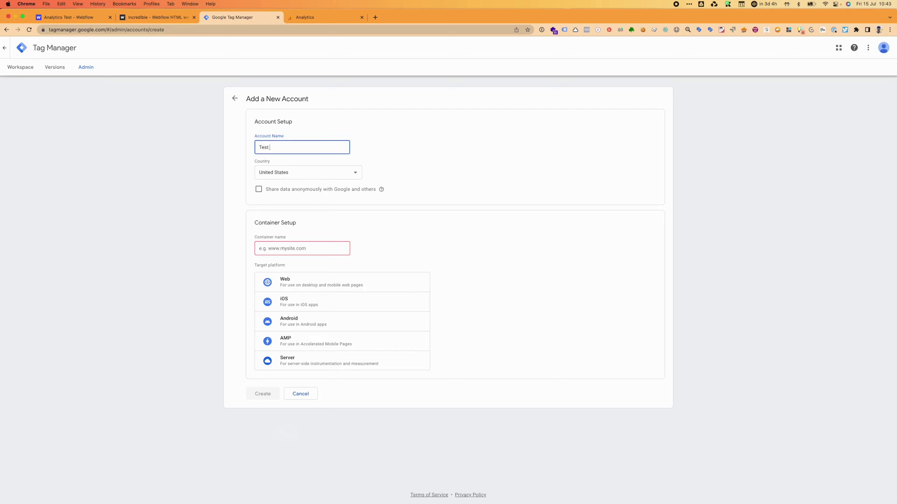
{"action": "type", "text": "Site"}
{"action": "left_click", "coordinate": [285, 174]}
{"action": "scroll", "coordinate": [325, 61], "scroll_direction": "up", "scroll_amount": 3}
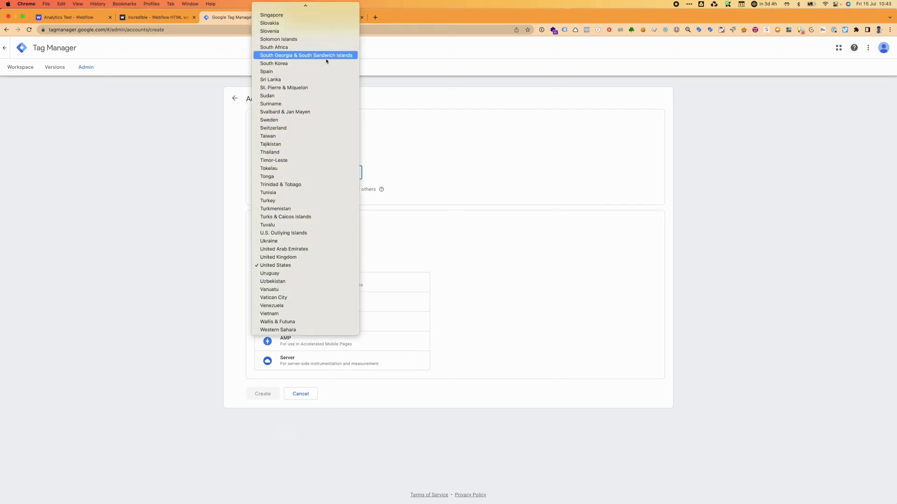
{"action": "scroll", "coordinate": [325, 61], "scroll_direction": "up", "scroll_amount": 3}
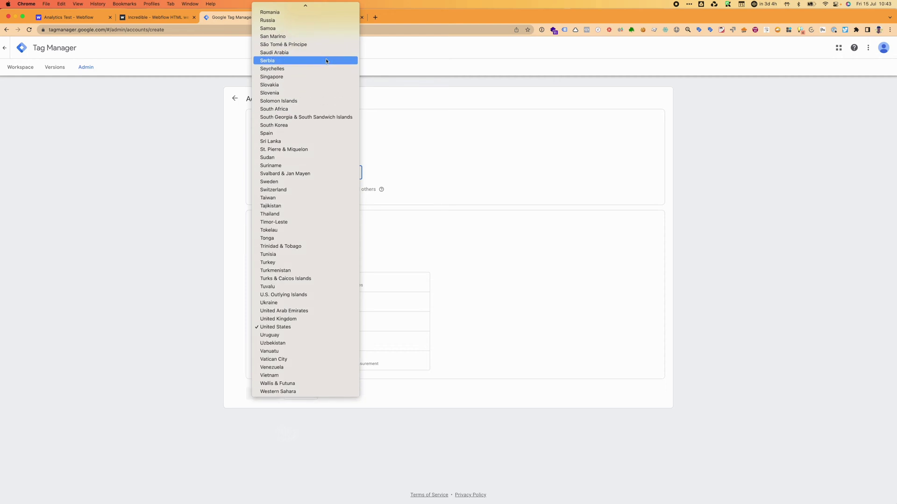
{"action": "left_click", "coordinate": [312, 109]}
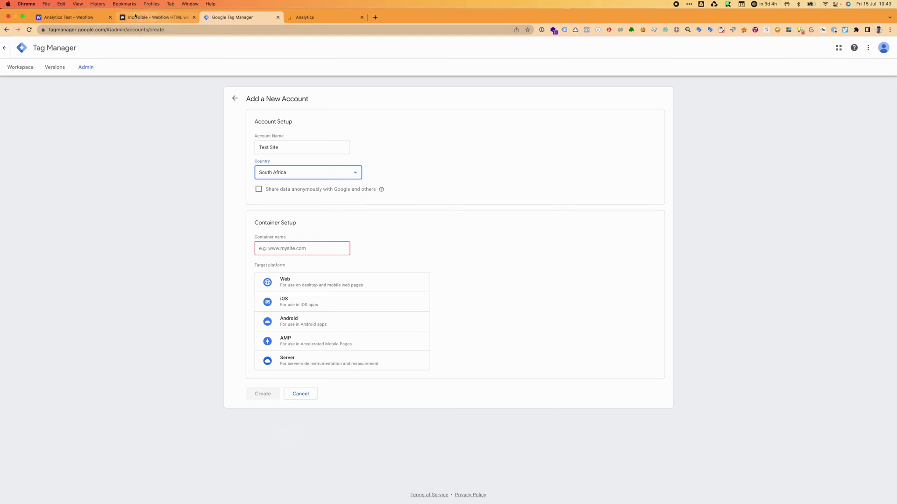
Step: Copy the milkmoon-test site domain from the Webflow settings and the published site
{"action": "left_click", "coordinate": [70, 17]}
{"action": "left_click_drag", "start_coordinate": [292, 188], "coordinate": [236, 192]}
{"action": "left_click", "coordinate": [360, 192]}
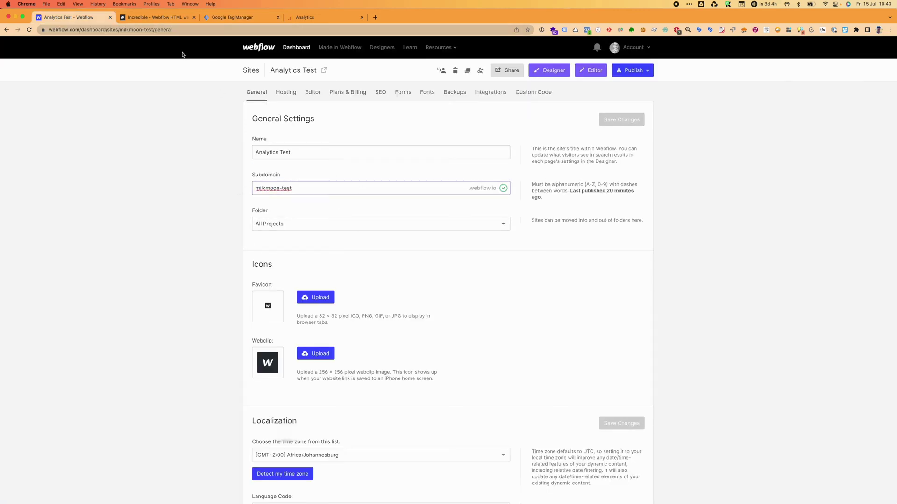
{"action": "left_click", "coordinate": [143, 19]}
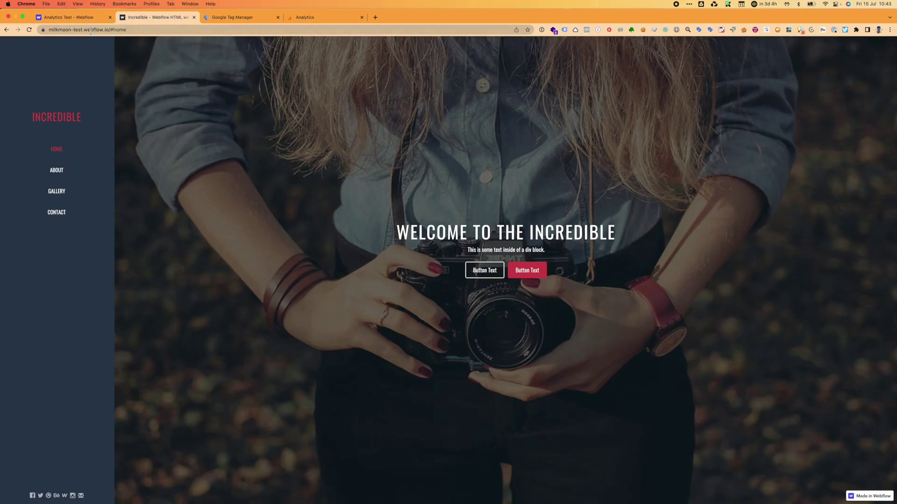
{"action": "left_click_drag", "start_coordinate": [107, 30], "coordinate": [32, 30]}
{"action": "key", "text": "super+c"}
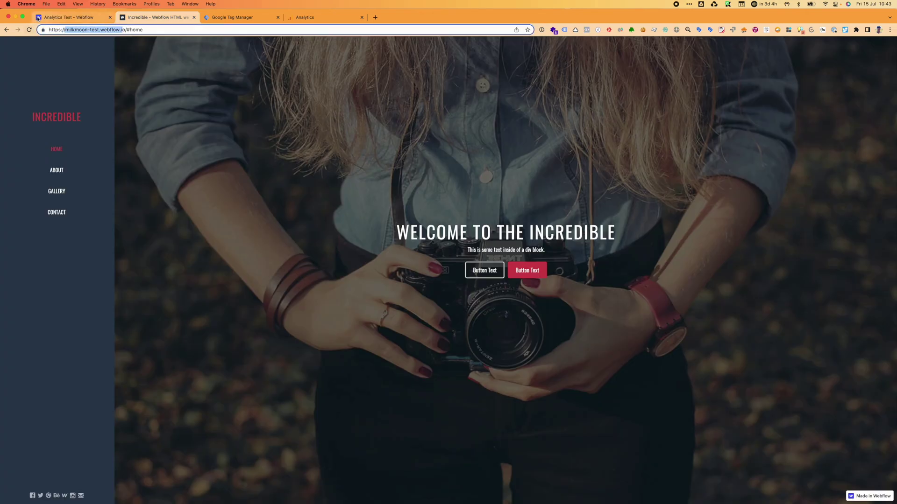
{"action": "left_click", "coordinate": [235, 18]}
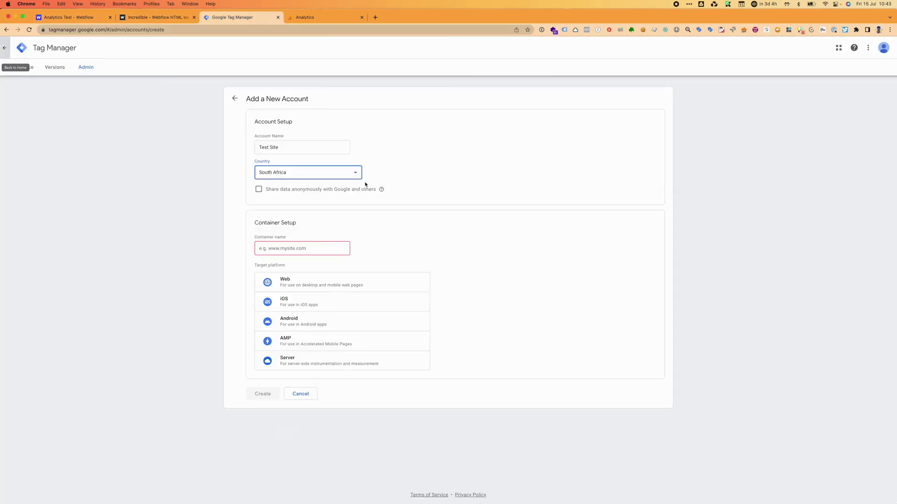
Step: Create the Web container milkmoon-test.webflow.io and accept the Data Processing and Service terms
{"action": "left_click", "coordinate": [304, 249]}
{"action": "key", "text": "super+v"}
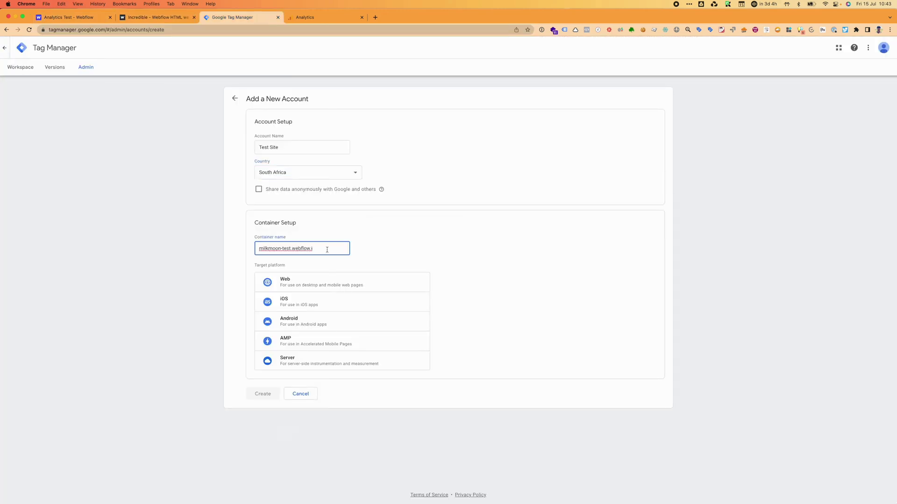
{"action": "type", "text": "o"}
{"action": "left_click", "coordinate": [269, 279]}
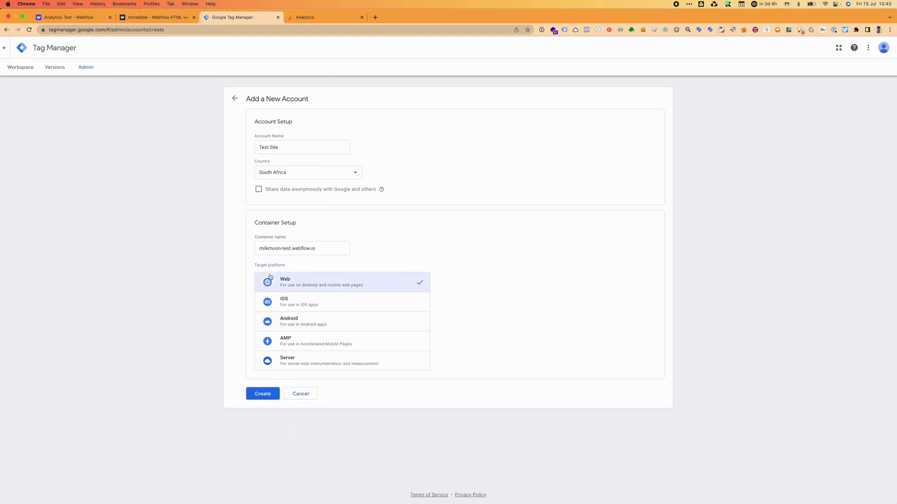
{"action": "left_click", "coordinate": [256, 397]}
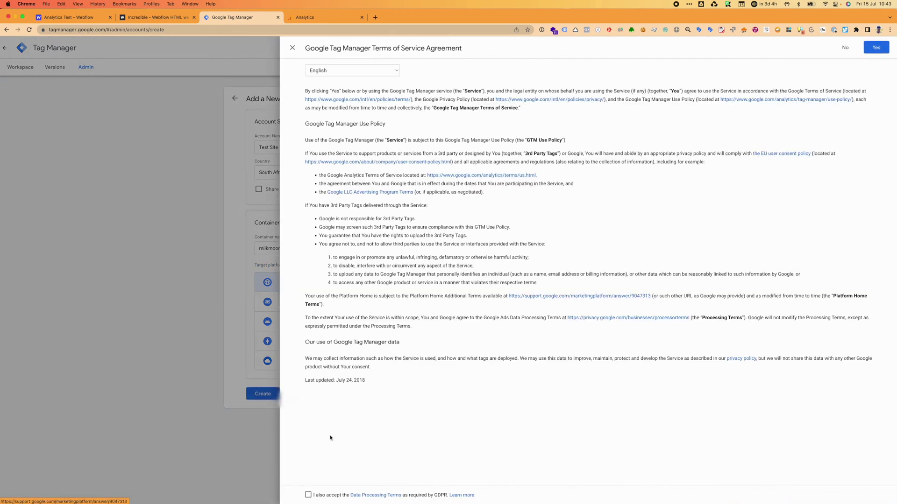
{"action": "left_click", "coordinate": [308, 495]}
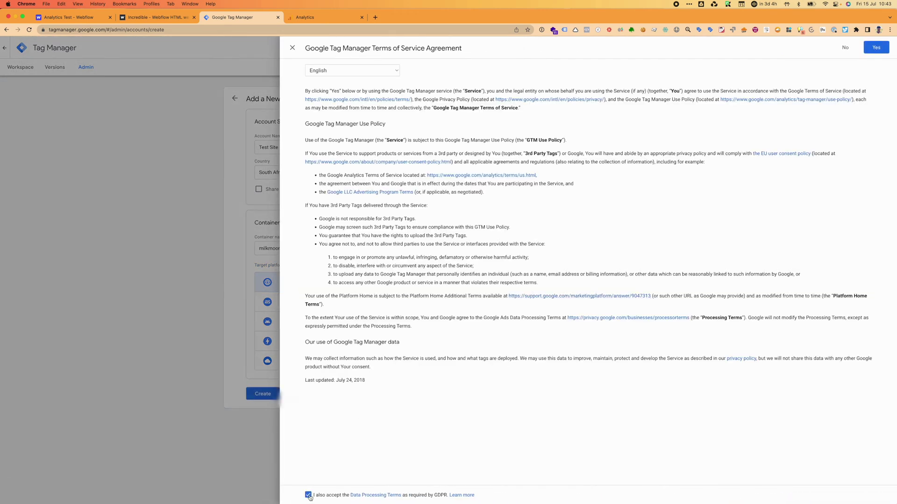
{"action": "left_click", "coordinate": [877, 47]}
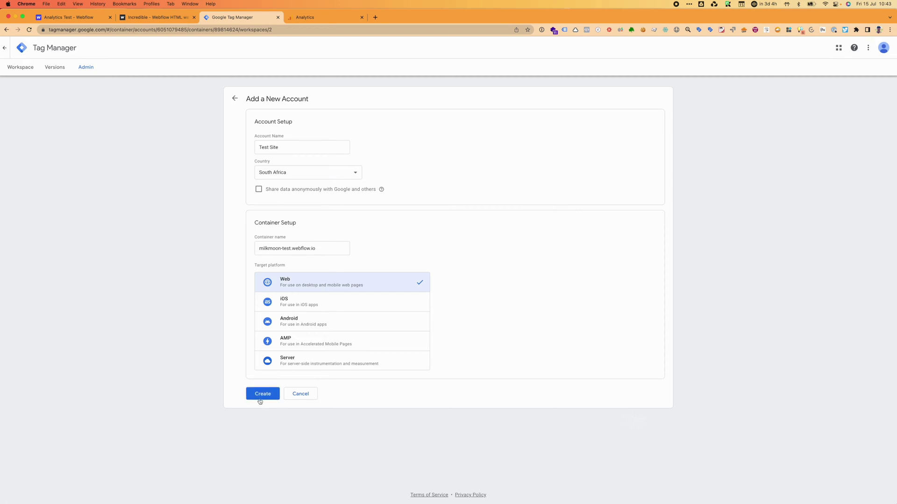
{"action": "left_click", "coordinate": [262, 395]}
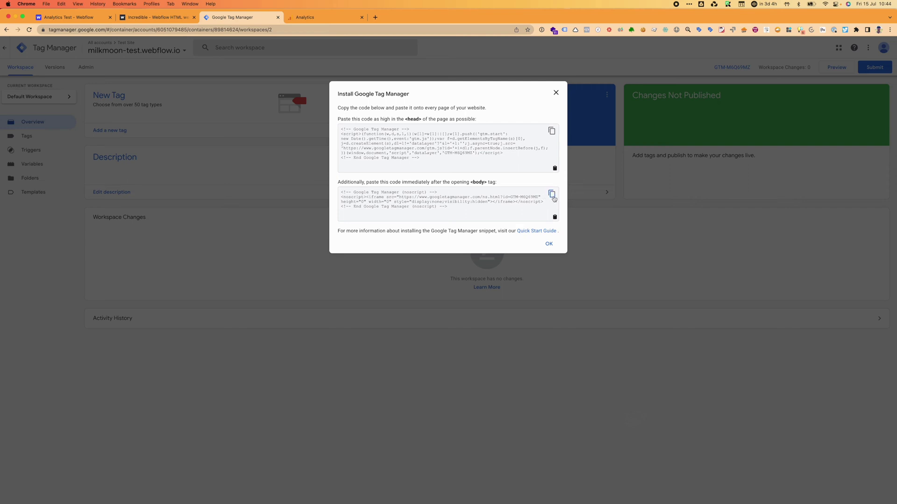
Step: Copy a container snippet from the Install Google Tag Manager dialog
{"action": "left_click", "coordinate": [551, 194]}
Step: Paste the copied GTM head snippet into Webflow's Custom Code head field and save
{"action": "left_click", "coordinate": [551, 131]}
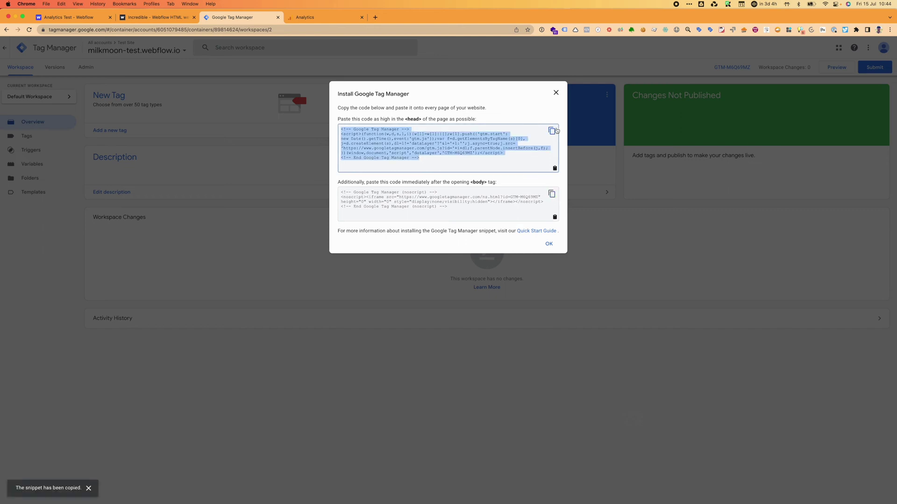
{"action": "left_click", "coordinate": [78, 19]}
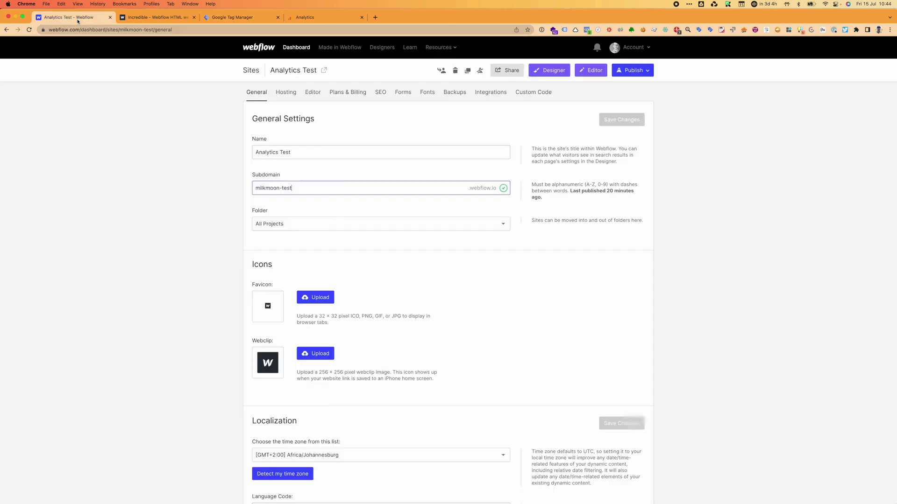
{"action": "left_click", "coordinate": [267, 139]}
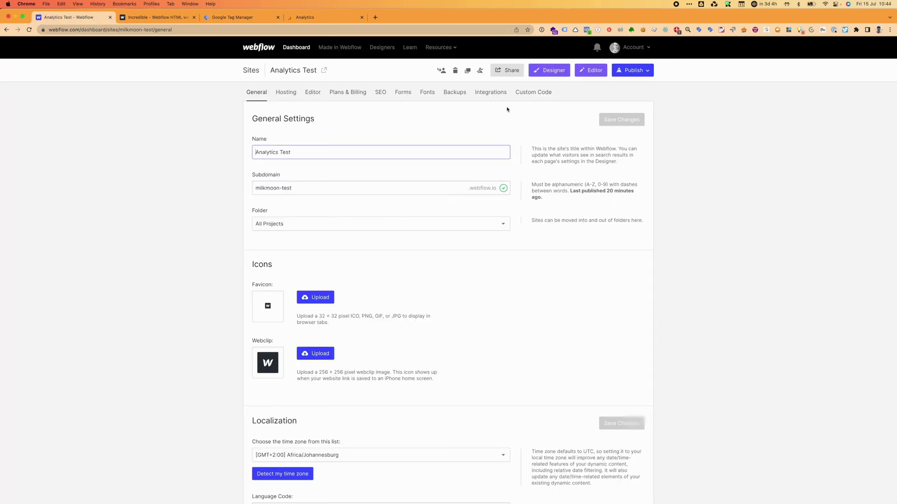
{"action": "left_click", "coordinate": [531, 96]}
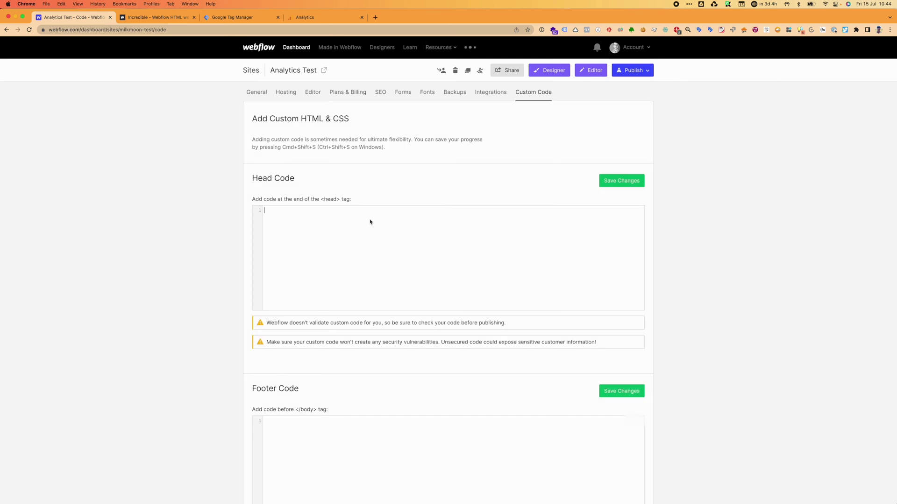
{"action": "key", "text": "super+v"}
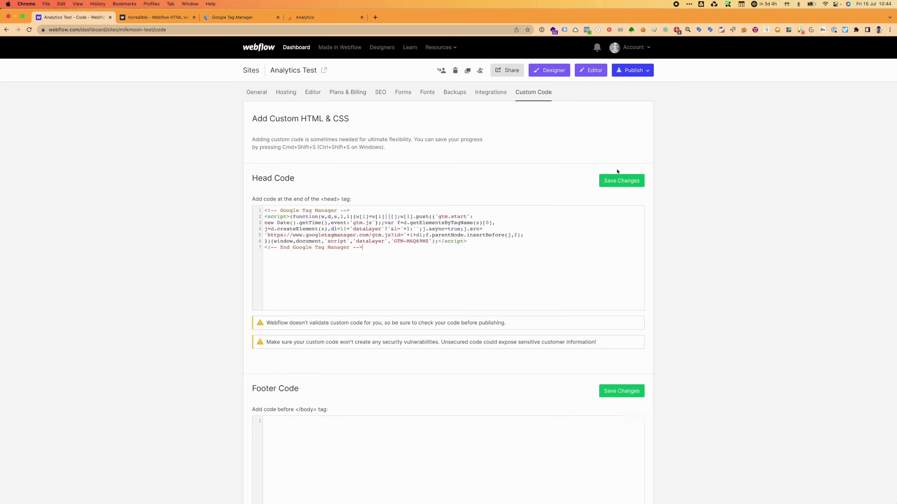
{"action": "left_click", "coordinate": [618, 181]}
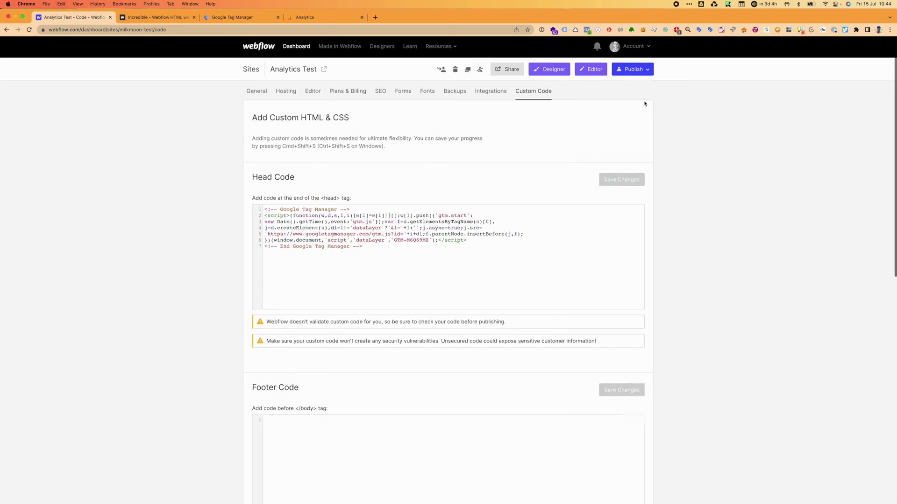
Step: Publish the site to milkmoon-test.webflow.io and open the Home page in the Designer
{"action": "left_click", "coordinate": [630, 72]}
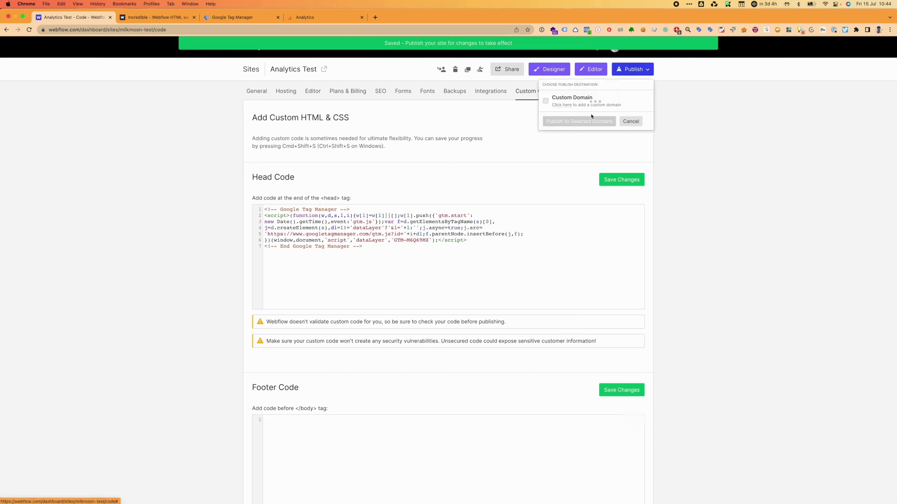
{"action": "left_click", "coordinate": [570, 143]}
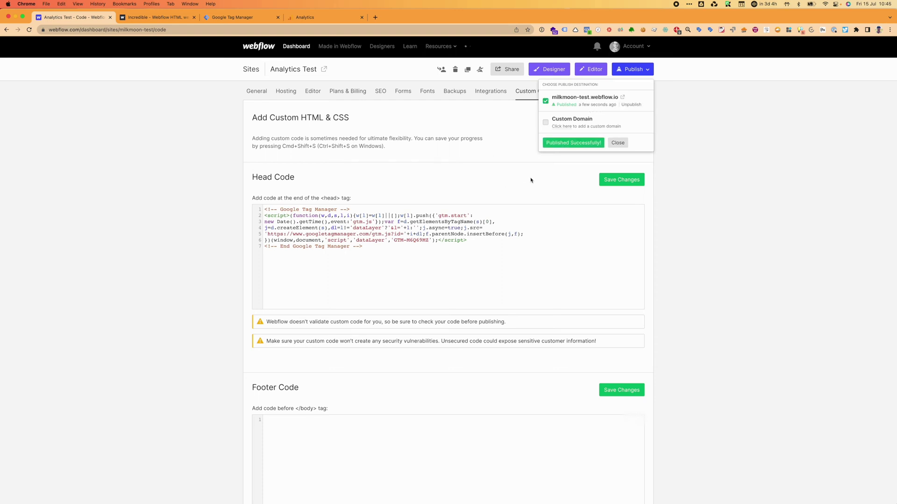
{"action": "left_click", "coordinate": [550, 69]}
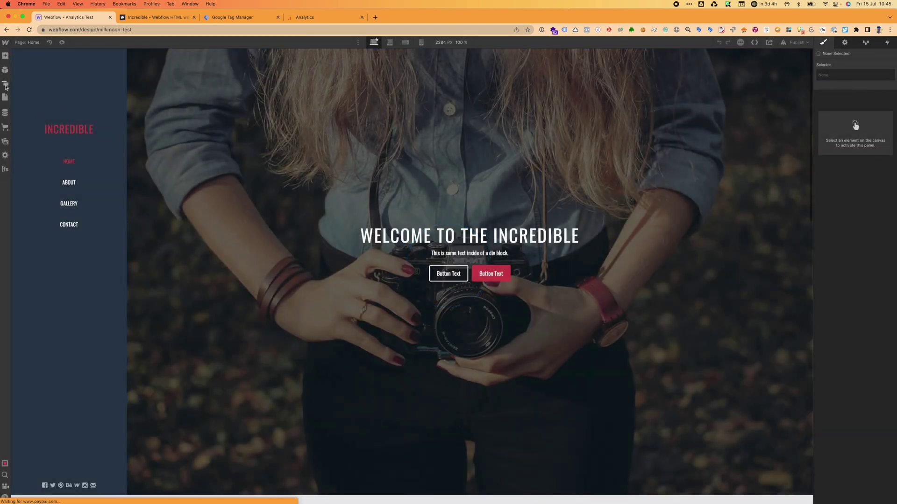
Step: Drop an HTML Embed on the Home page, class it Tag Manager, and open its code editor
{"action": "left_click", "coordinate": [6, 84]}
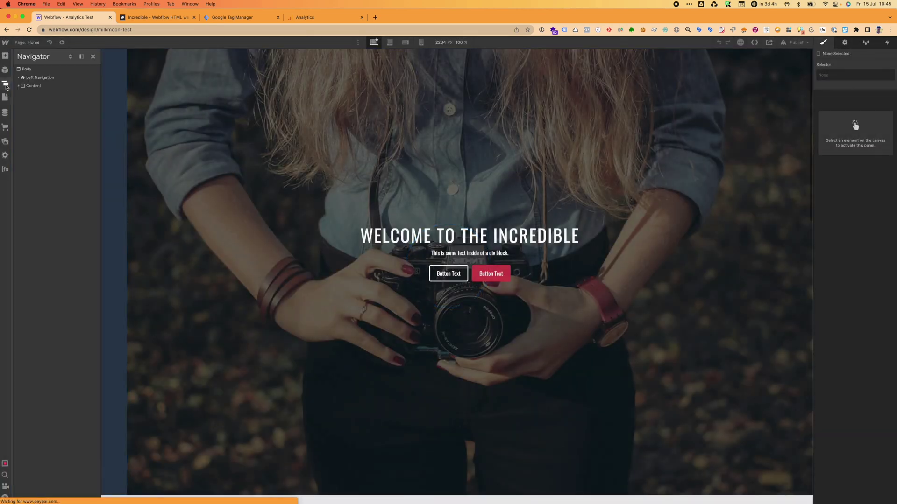
{"action": "left_click", "coordinate": [5, 55]}
{"action": "scroll", "coordinate": [48, 448], "scroll_direction": "down", "scroll_amount": 2}
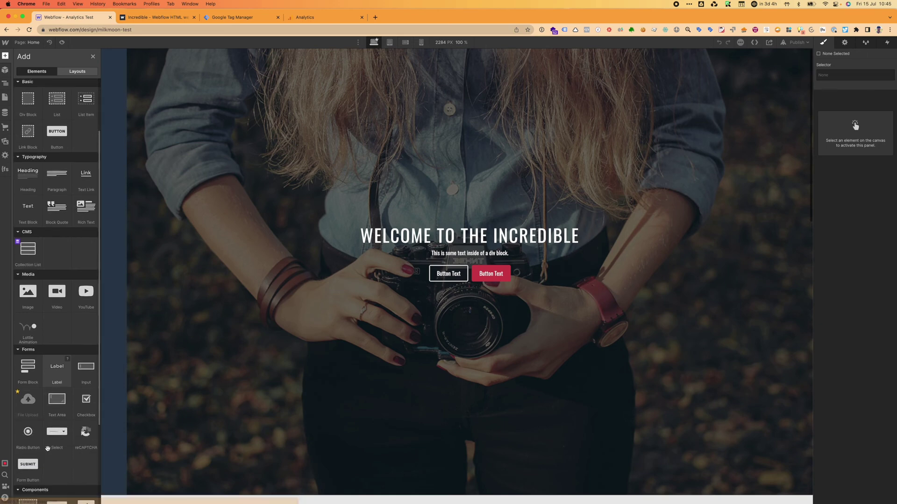
{"action": "scroll", "coordinate": [47, 449], "scroll_direction": "down", "scroll_amount": 3}
{"action": "scroll", "coordinate": [47, 448], "scroll_direction": "down", "scroll_amount": 2}
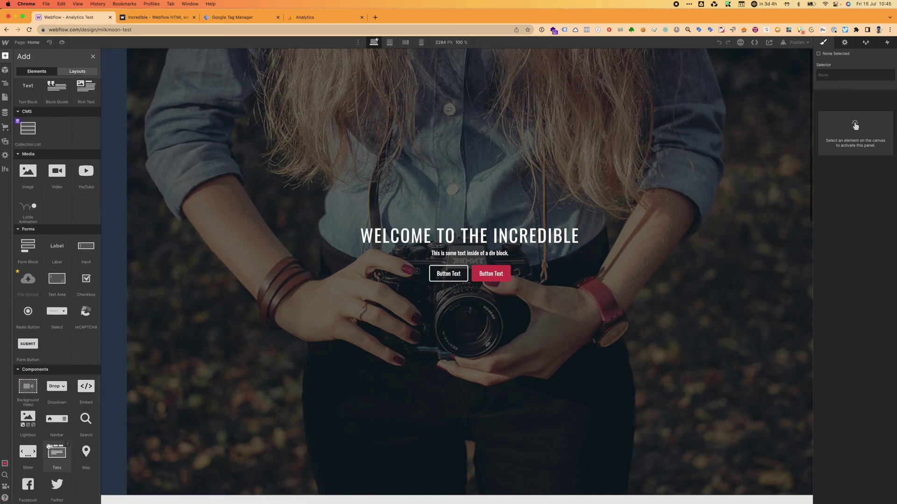
{"action": "left_click", "coordinate": [82, 401]}
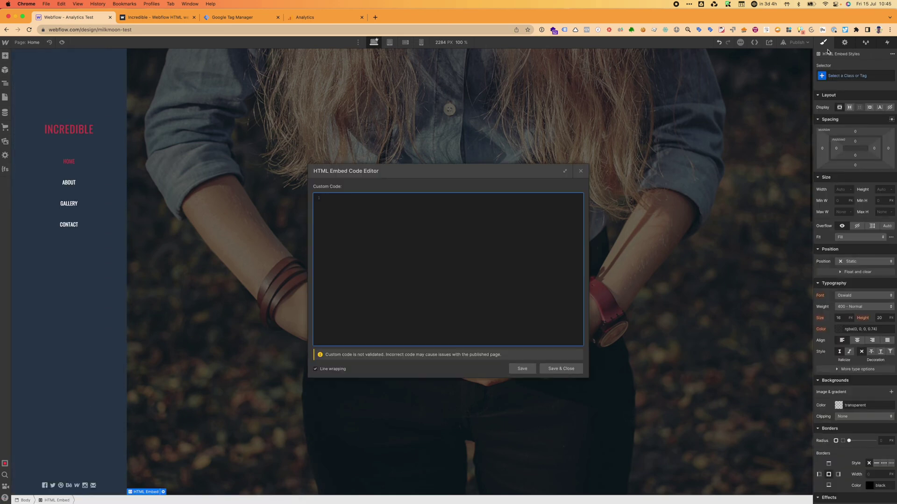
{"action": "left_click", "coordinate": [836, 75]}
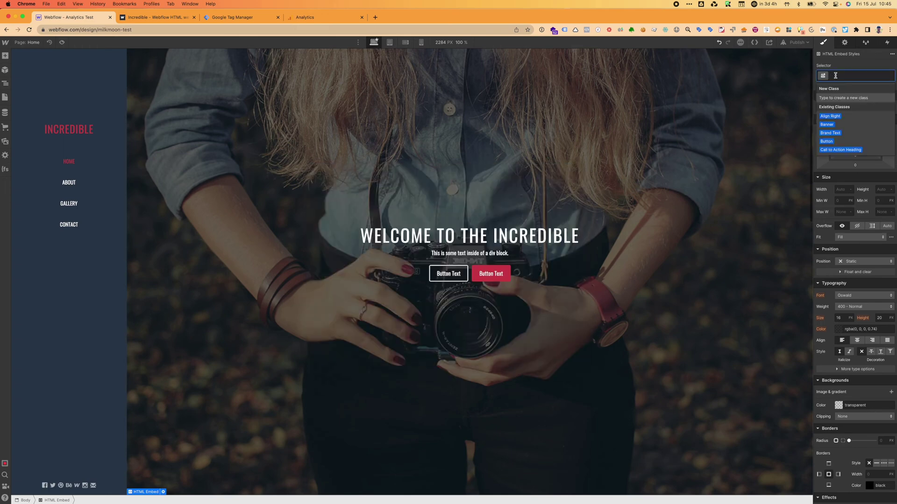
{"action": "type", "text": "Tag Manager"}
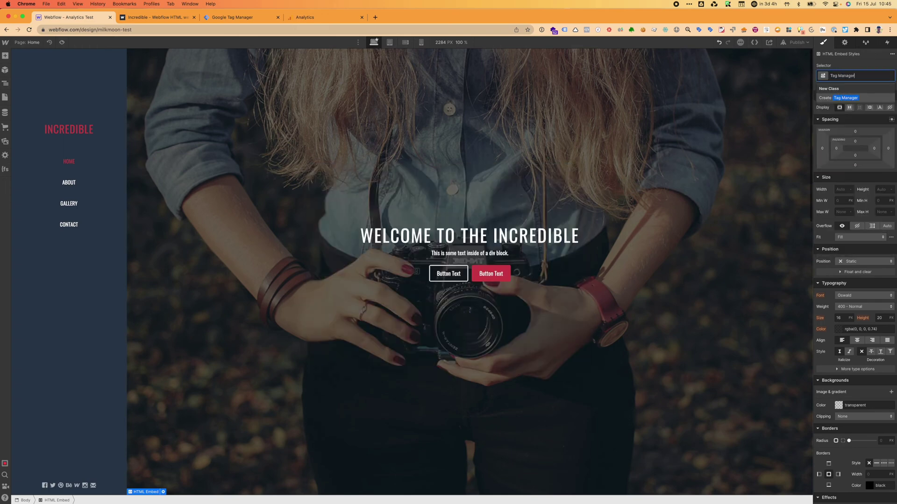
{"action": "key", "text": "Return"}
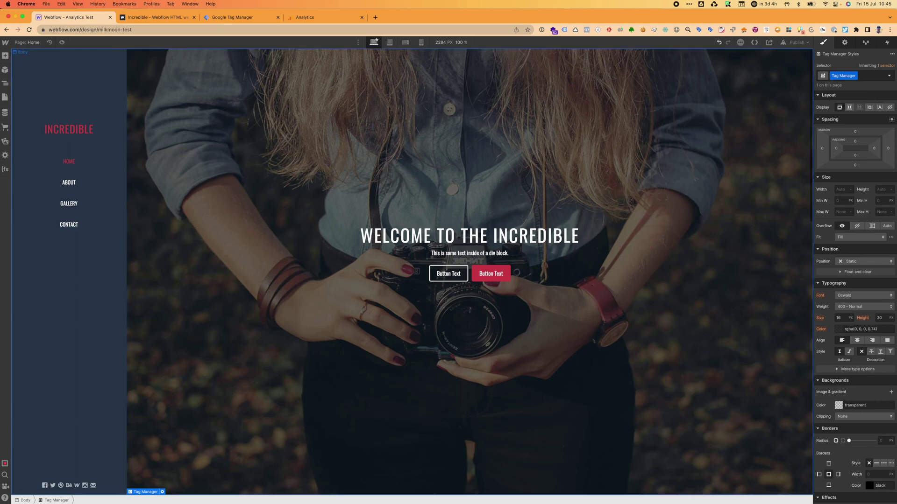
{"action": "left_click", "coordinate": [162, 492]}
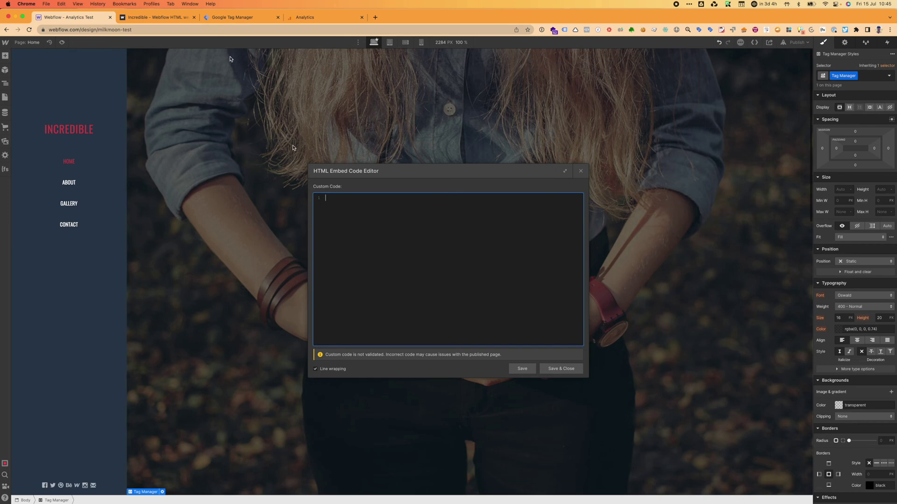
Step: Paste GTM's body noscript snippet into the Tag Manager embed and save it
{"action": "left_click", "coordinate": [235, 17]}
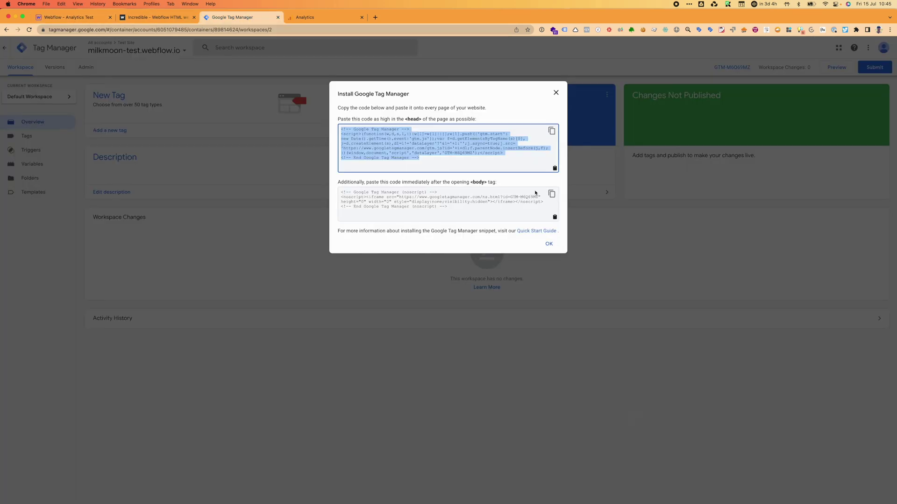
{"action": "left_click", "coordinate": [552, 196]}
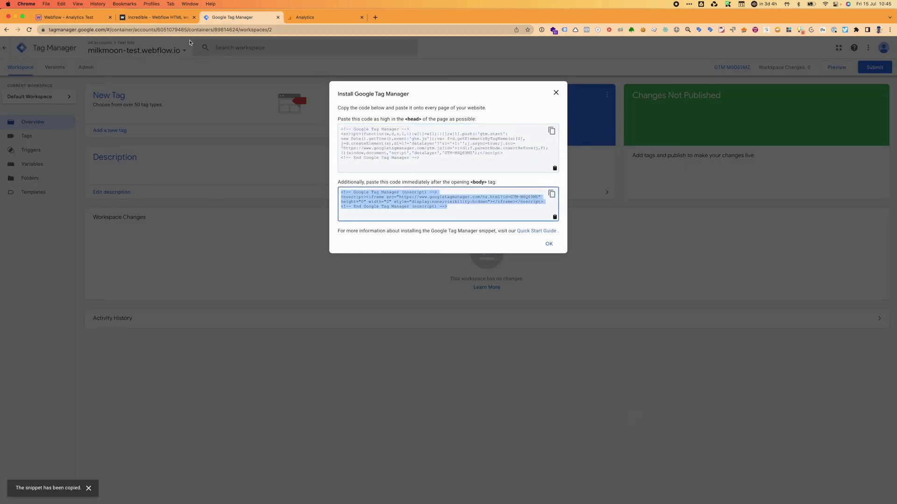
{"action": "left_click", "coordinate": [89, 17]}
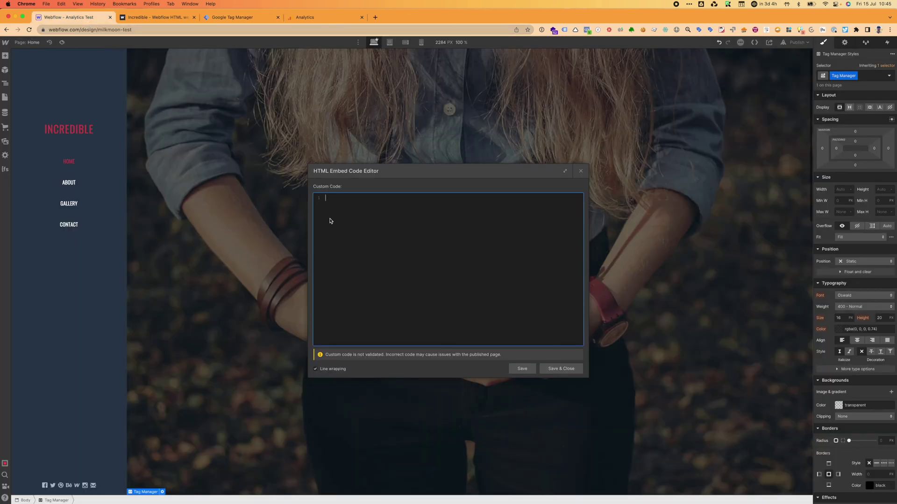
{"action": "key", "text": "super+v"}
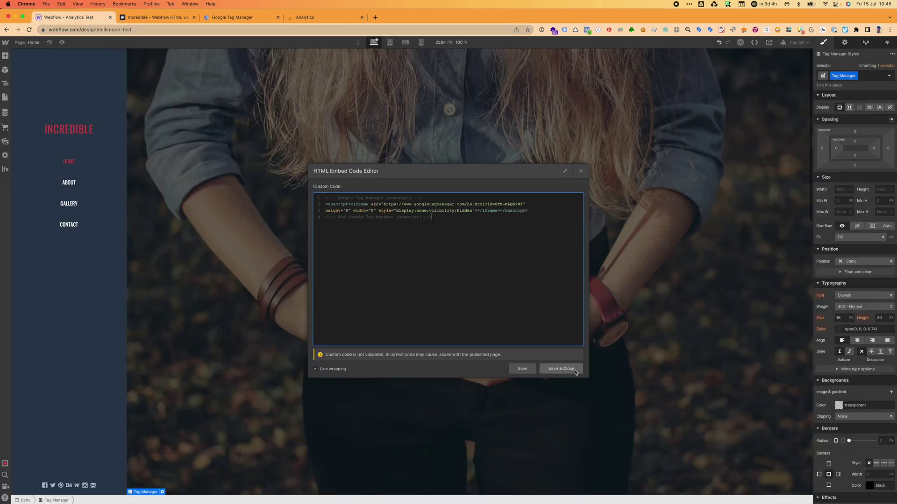
{"action": "left_click", "coordinate": [564, 370]}
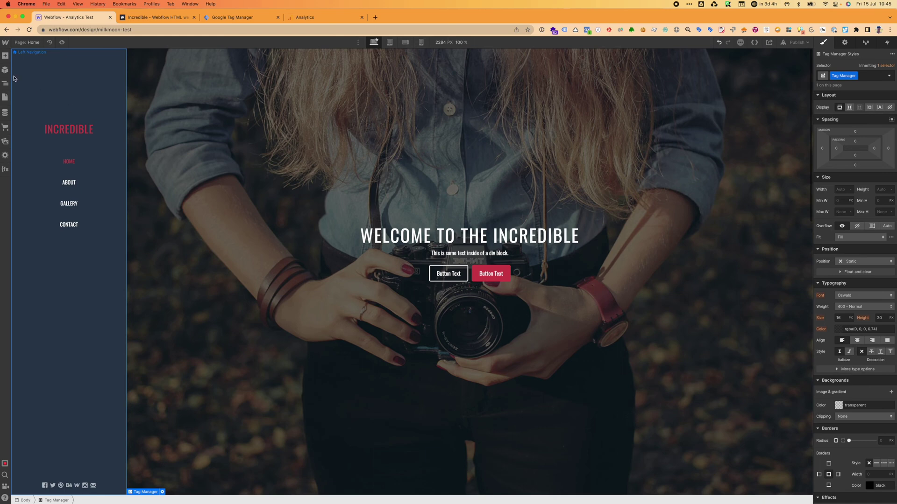
Step: Turn the embed into a symbol named Tag Manager
{"action": "right_click", "coordinate": [159, 494]}
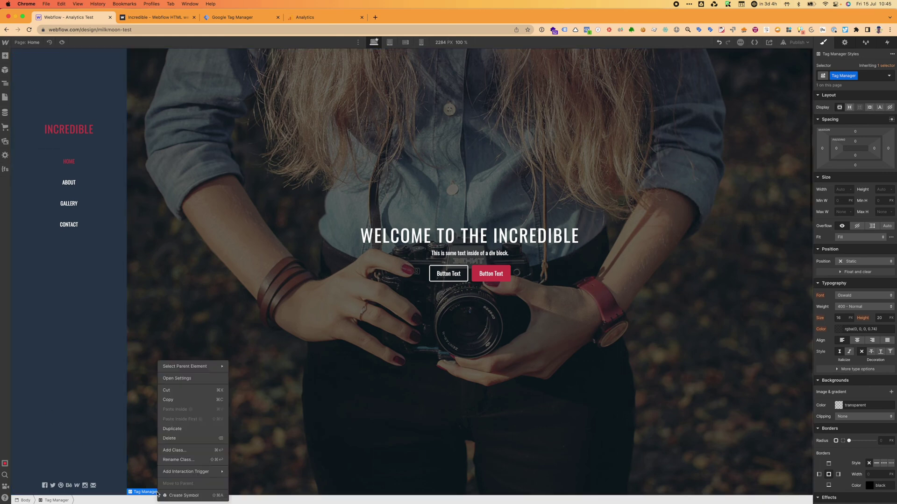
{"action": "left_click", "coordinate": [181, 495]}
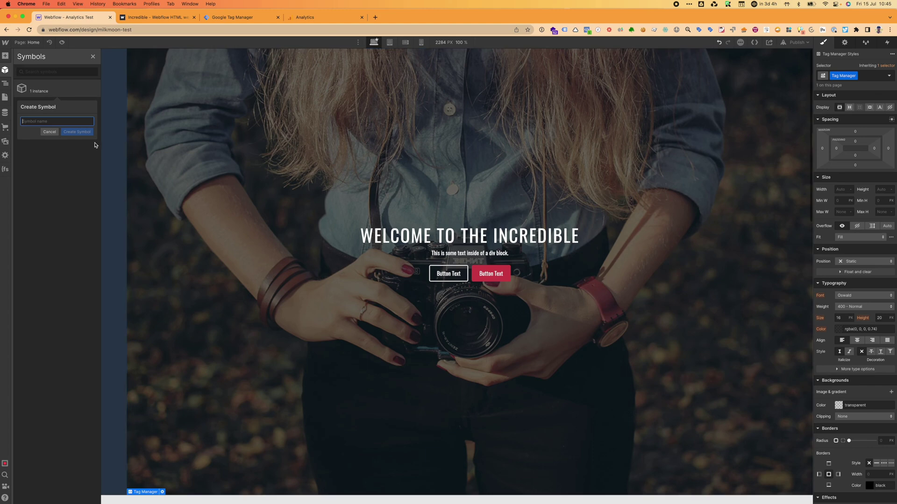
{"action": "type", "text": "Tag Manager"}
{"action": "key", "text": "Return"}
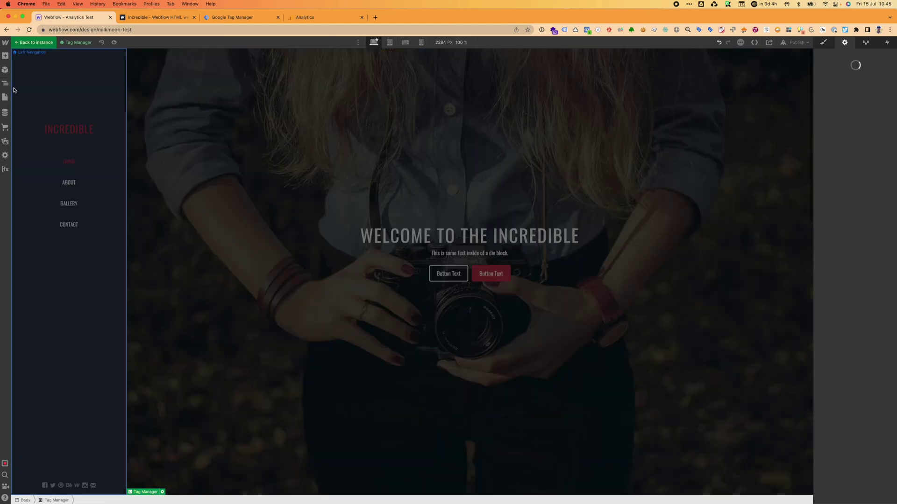
Step: Move the Tag Manager symbol to sit first inside the Home page Body
{"action": "left_click", "coordinate": [7, 86]}
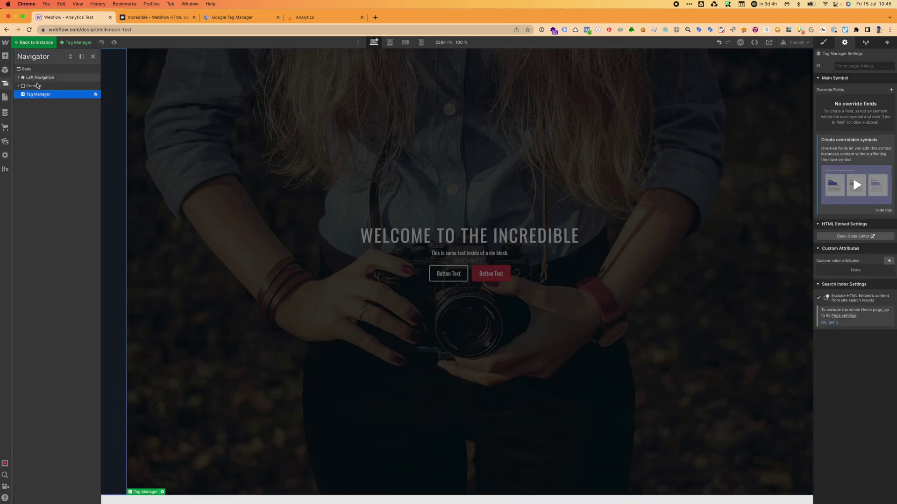
{"action": "left_click_drag", "start_coordinate": [36, 95], "coordinate": [28, 73]}
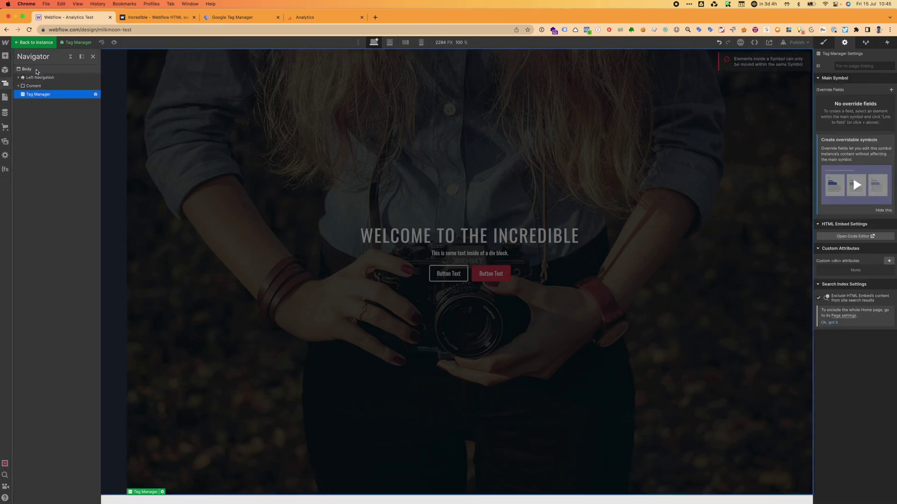
{"action": "left_click", "coordinate": [33, 42]}
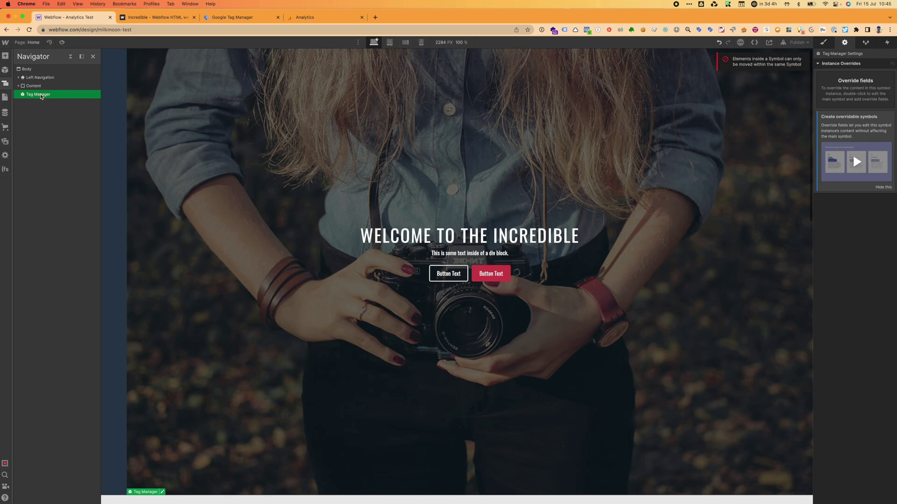
{"action": "left_click_drag", "start_coordinate": [41, 96], "coordinate": [40, 73]}
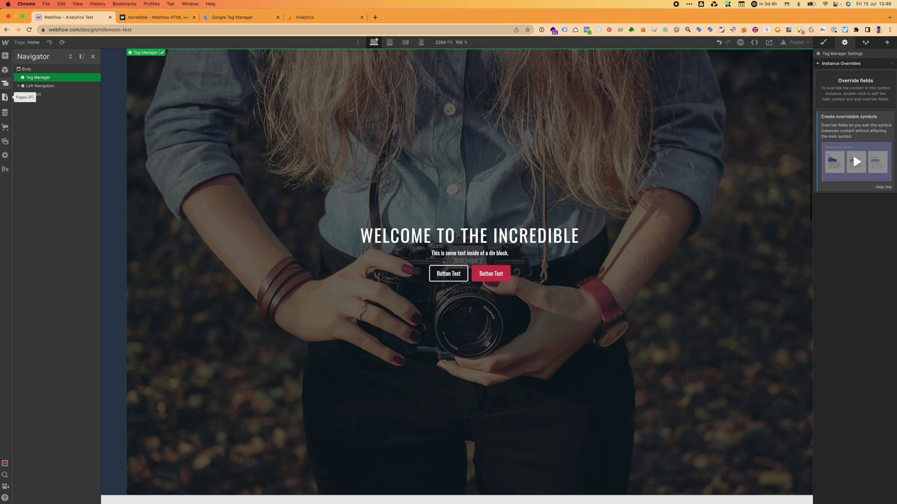
{"action": "left_click", "coordinate": [6, 98]}
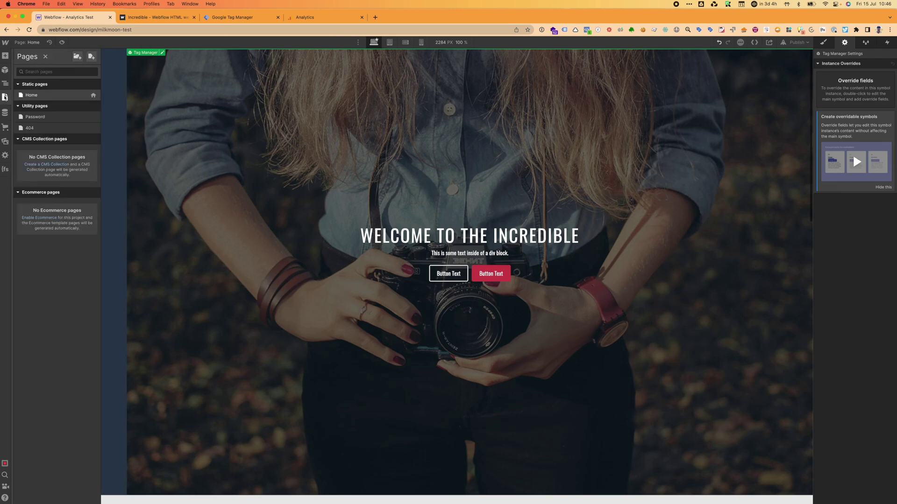
{"action": "mouse_move", "coordinate": [56, 128]}
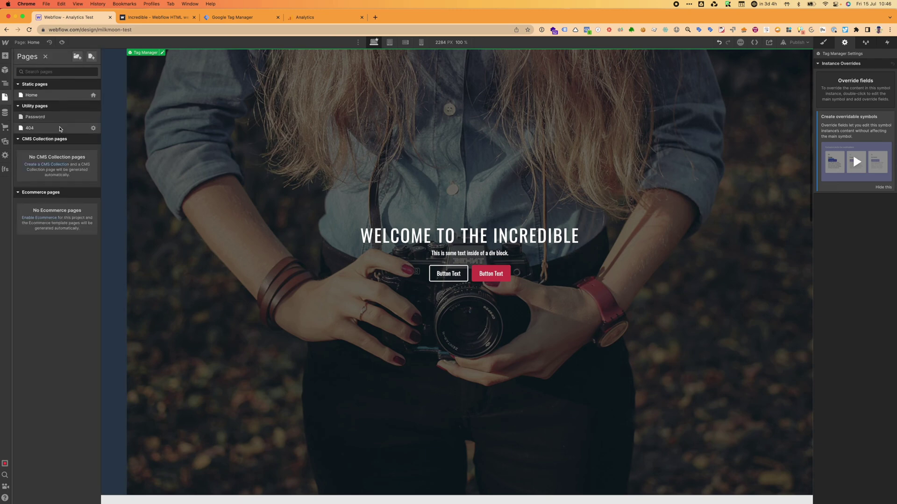
Step: Insert a Tag Manager symbol instance into the 404 page's Body
{"action": "left_click", "coordinate": [60, 128]}
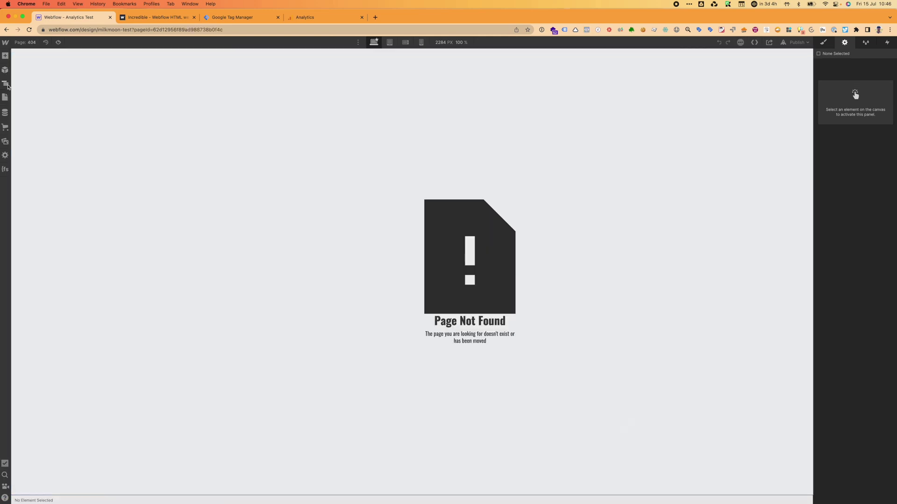
{"action": "left_click", "coordinate": [5, 70]}
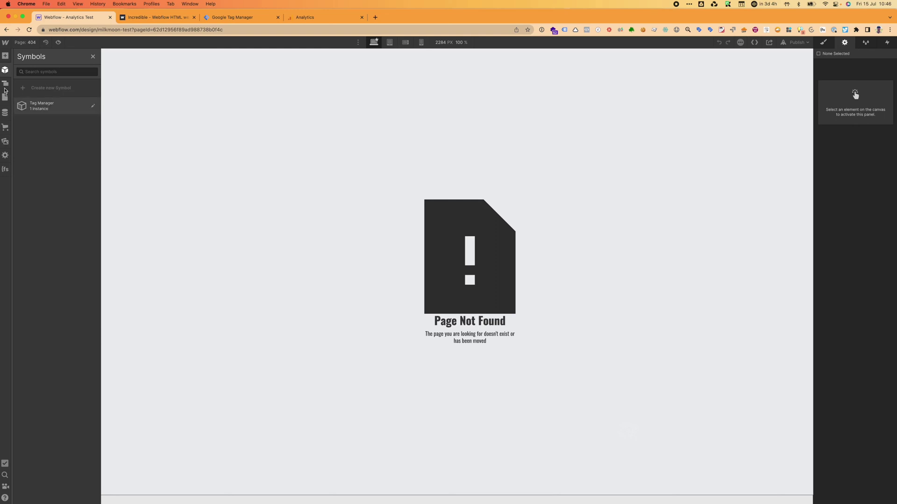
{"action": "left_click", "coordinate": [5, 84]}
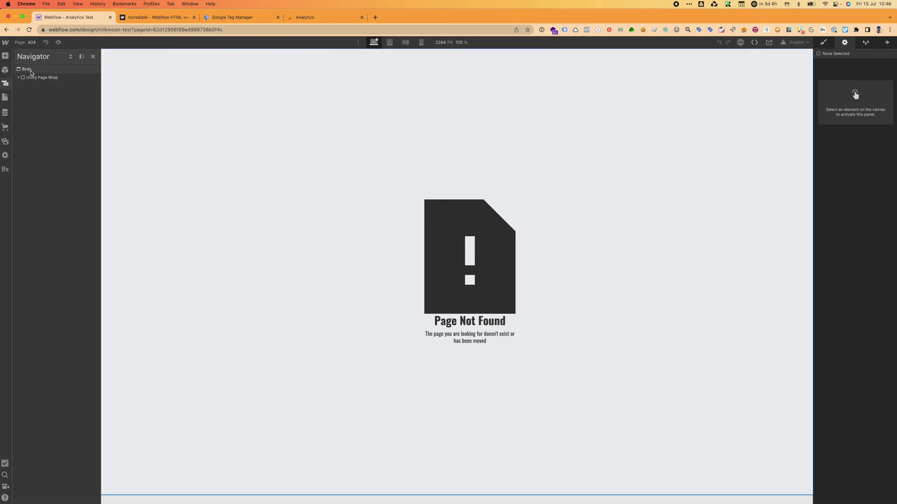
{"action": "left_click", "coordinate": [29, 70]}
{"action": "left_click", "coordinate": [5, 70]}
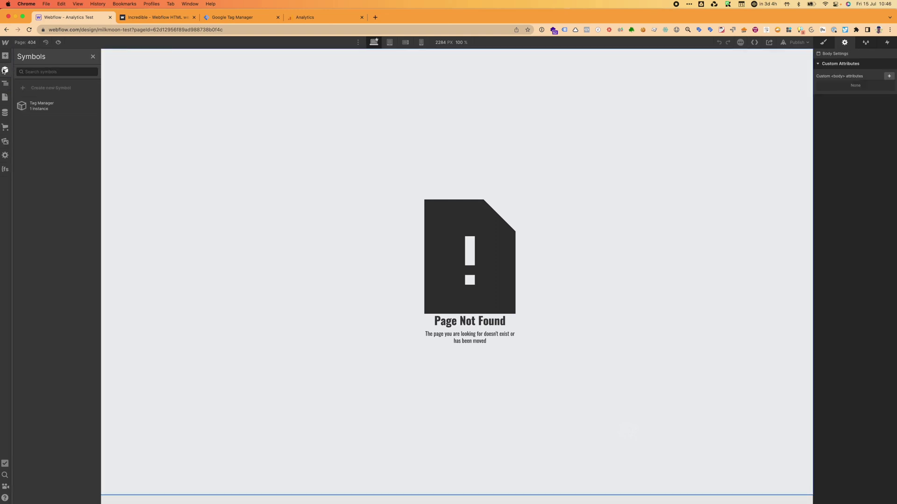
{"action": "left_click", "coordinate": [53, 104]}
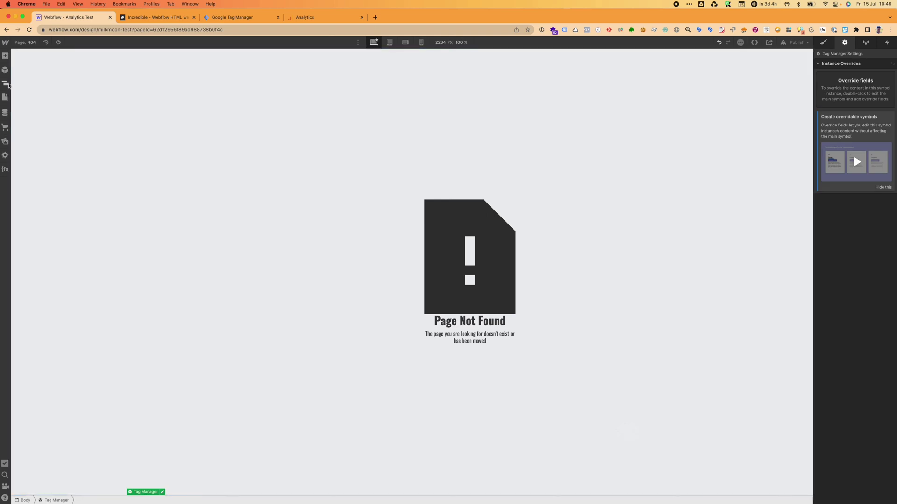
Step: Move the symbol above the 404 page wrap, then go to the Password page
{"action": "left_click", "coordinate": [5, 84]}
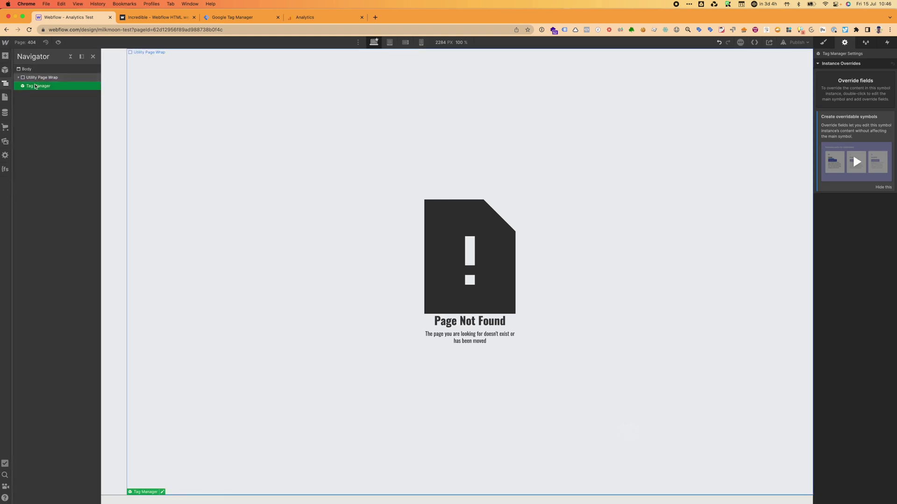
{"action": "left_click_drag", "start_coordinate": [35, 85], "coordinate": [35, 69]}
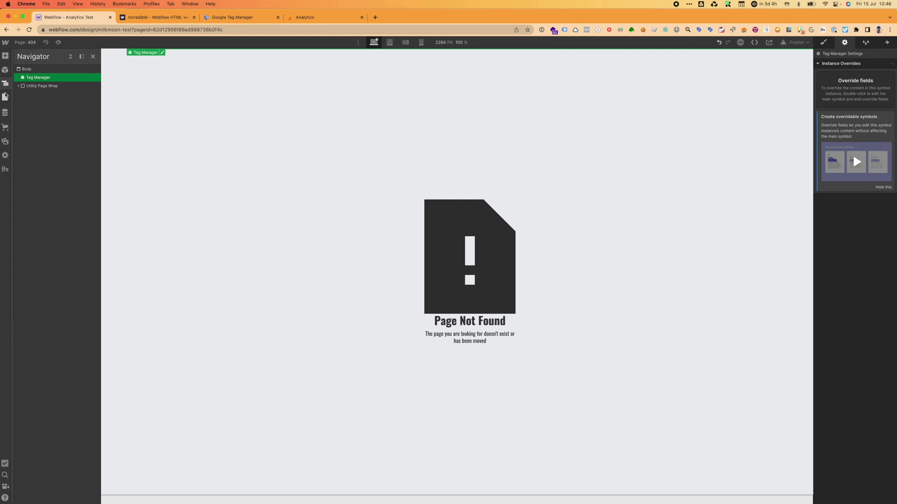
{"action": "left_click", "coordinate": [5, 97]}
{"action": "left_click", "coordinate": [40, 116]}
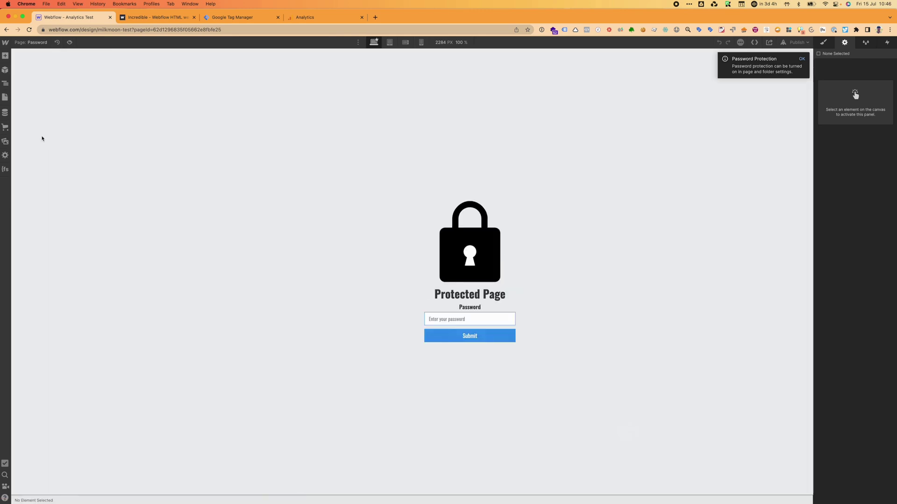
Step: Add the Tag Manager symbol to the Password page, above the Utility Page Wrap
{"action": "left_click", "coordinate": [5, 84]}
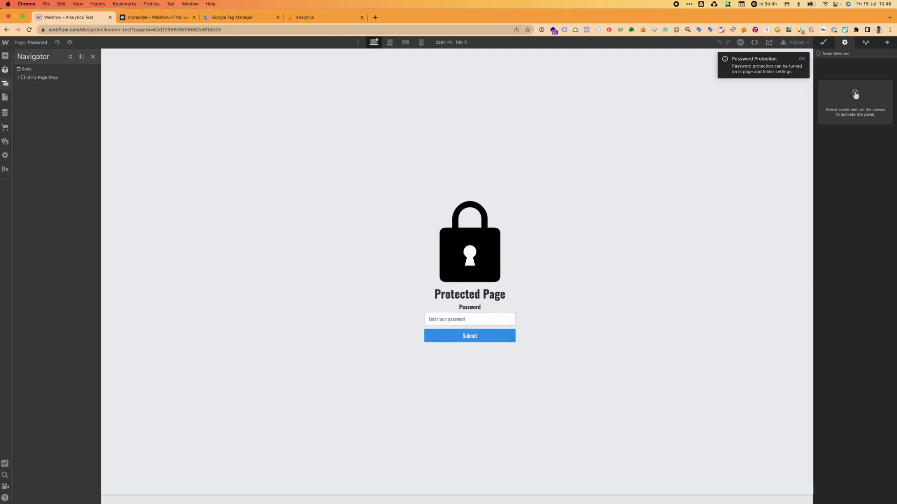
{"action": "left_click", "coordinate": [6, 58]}
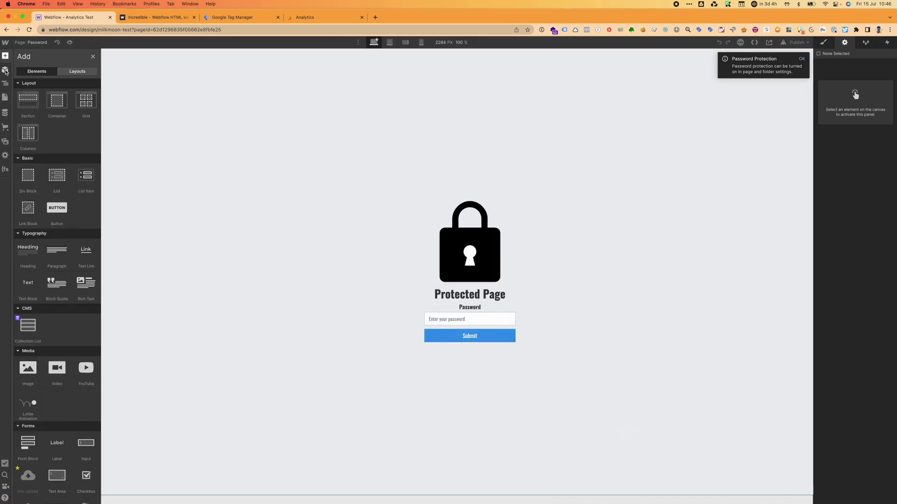
{"action": "left_click", "coordinate": [5, 69]}
{"action": "left_click", "coordinate": [33, 109]}
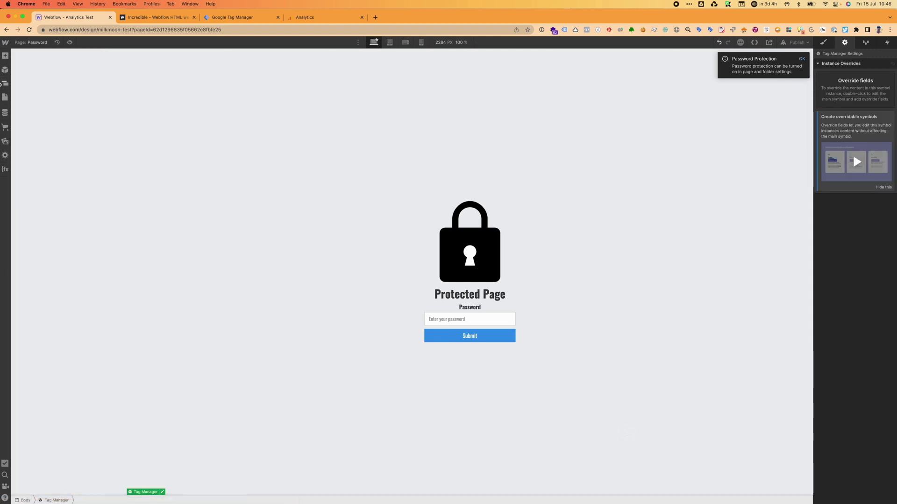
{"action": "left_click", "coordinate": [5, 83]}
{"action": "left_click_drag", "start_coordinate": [39, 86], "coordinate": [39, 74]}
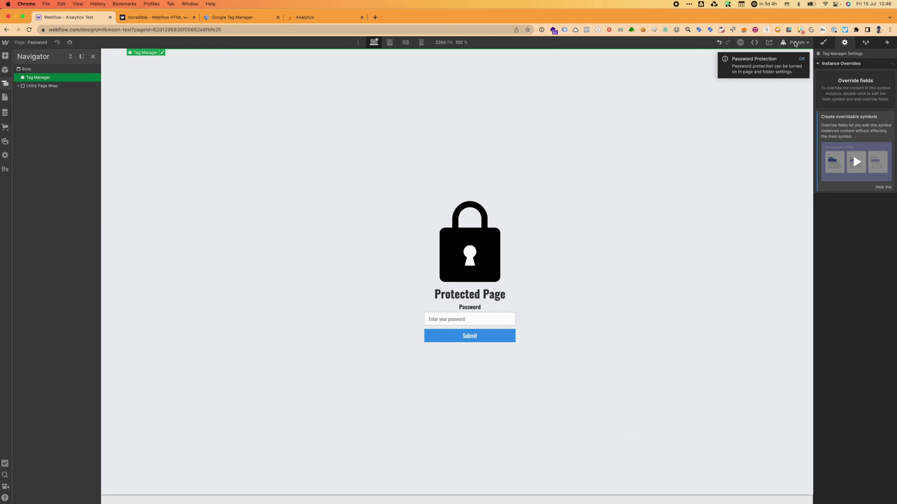
Step: Publish the site to its selected domains and dismiss the password protection notice
{"action": "left_click", "coordinate": [796, 43]}
{"action": "left_click", "coordinate": [765, 132]}
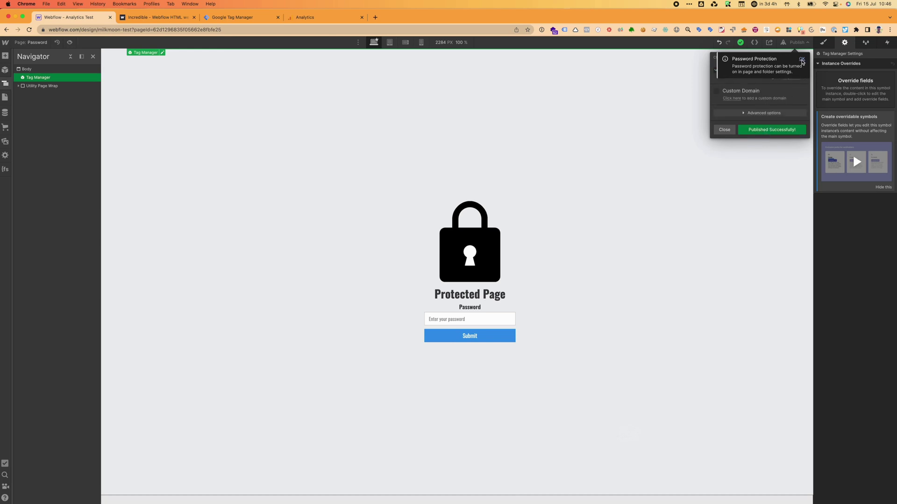
{"action": "left_click", "coordinate": [801, 60]}
Step: Enable Tag Assistant Legacy on the published Incredible site tab
{"action": "left_click", "coordinate": [137, 17]}
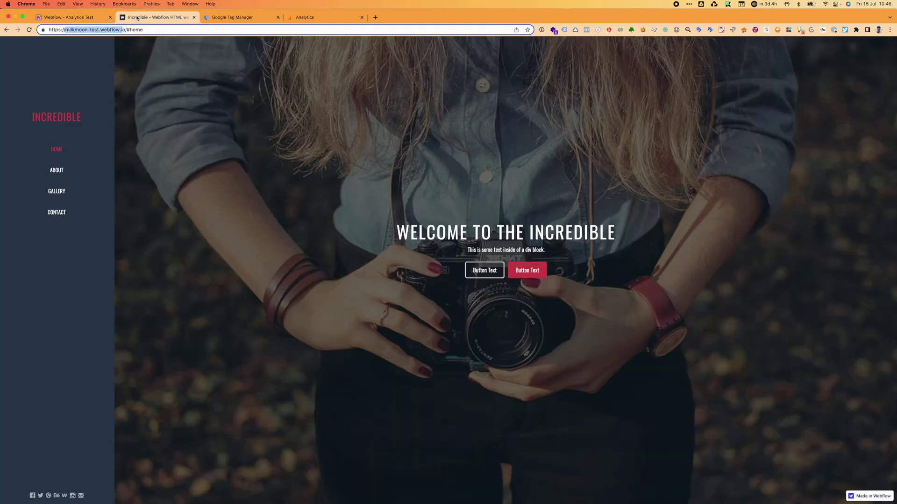
{"action": "left_click", "coordinate": [224, 126]}
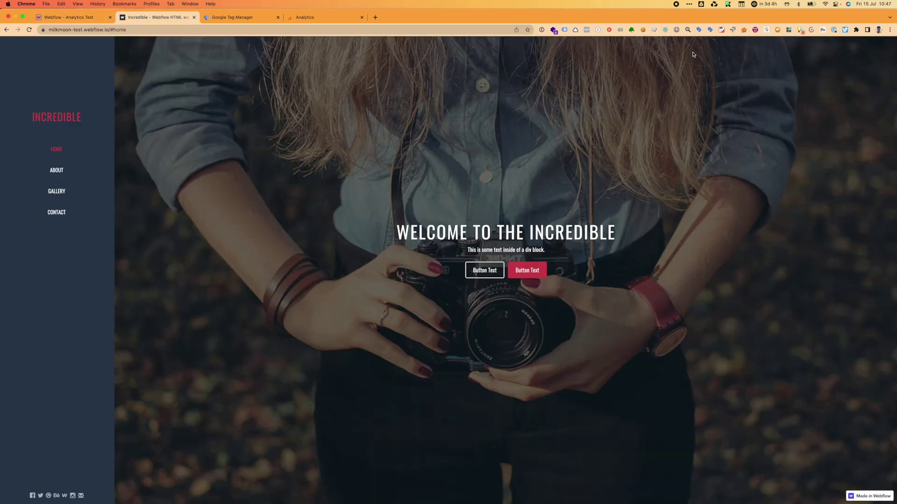
{"action": "left_click", "coordinate": [565, 30]}
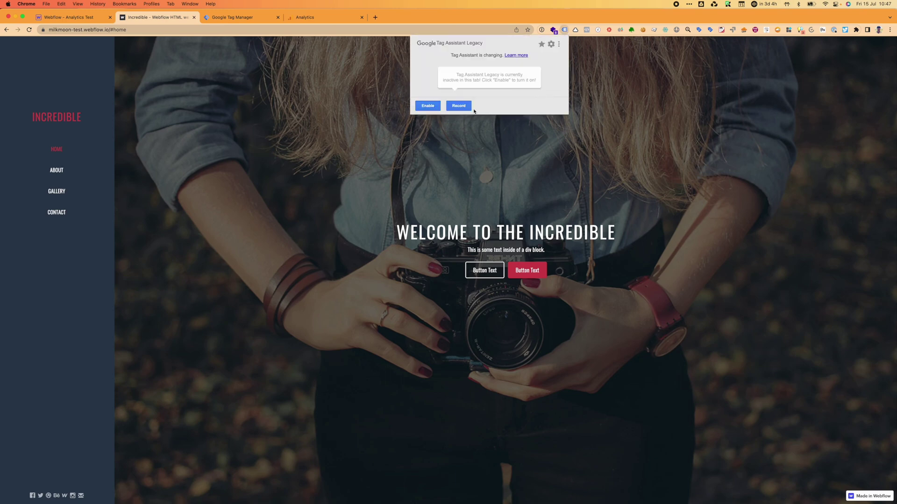
{"action": "left_click", "coordinate": [430, 109]}
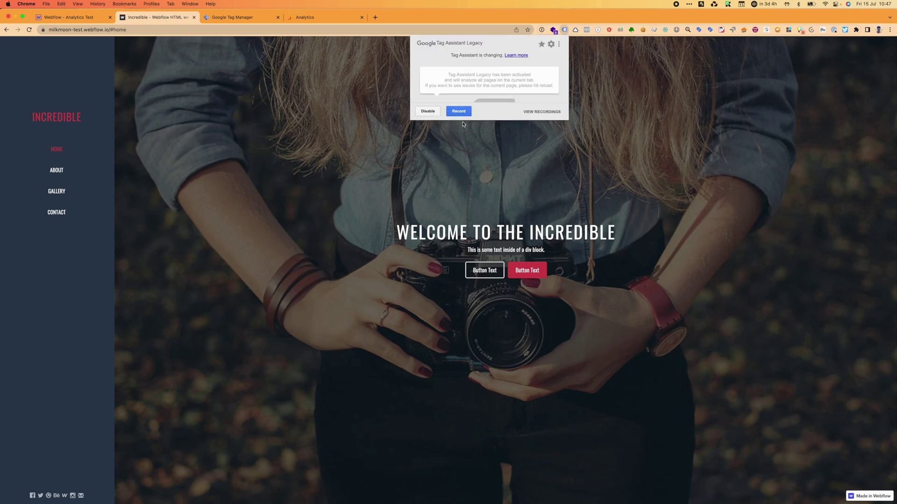
{"action": "left_click", "coordinate": [453, 136]}
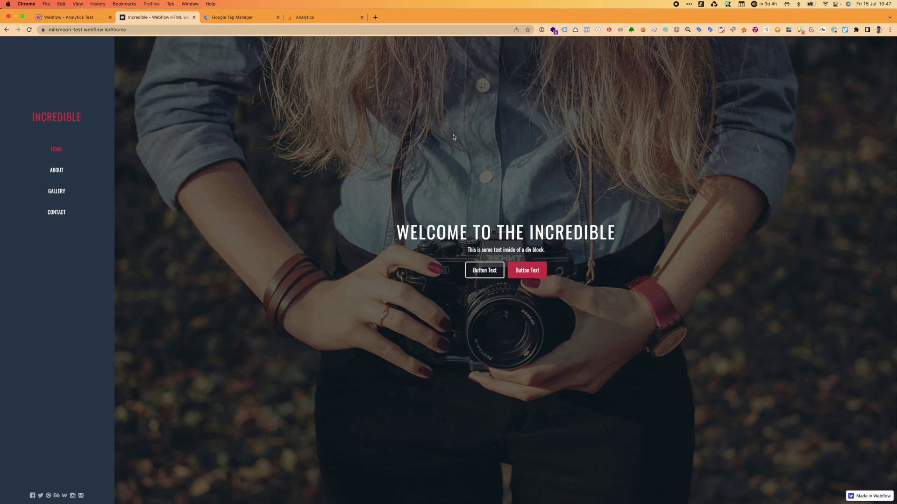
Step: Submit the GTM workspace and publish it live as container Version 2
{"action": "left_click", "coordinate": [237, 21]}
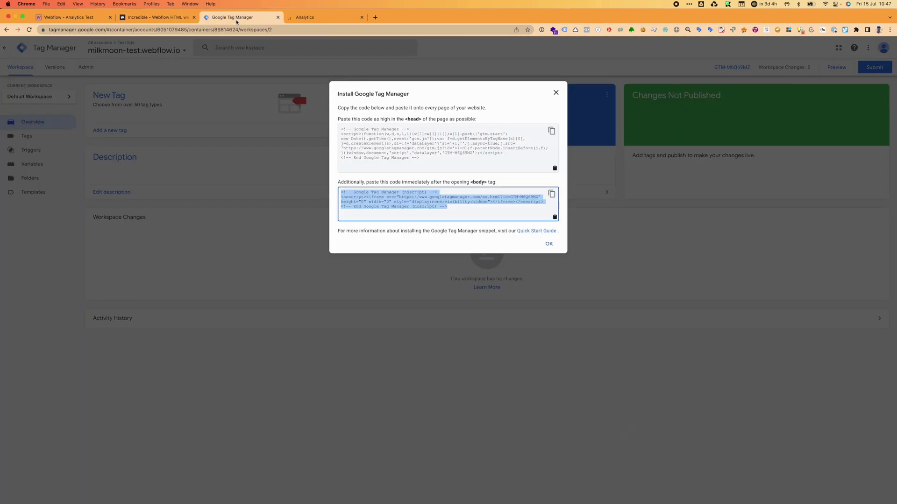
{"action": "left_click", "coordinate": [557, 93]}
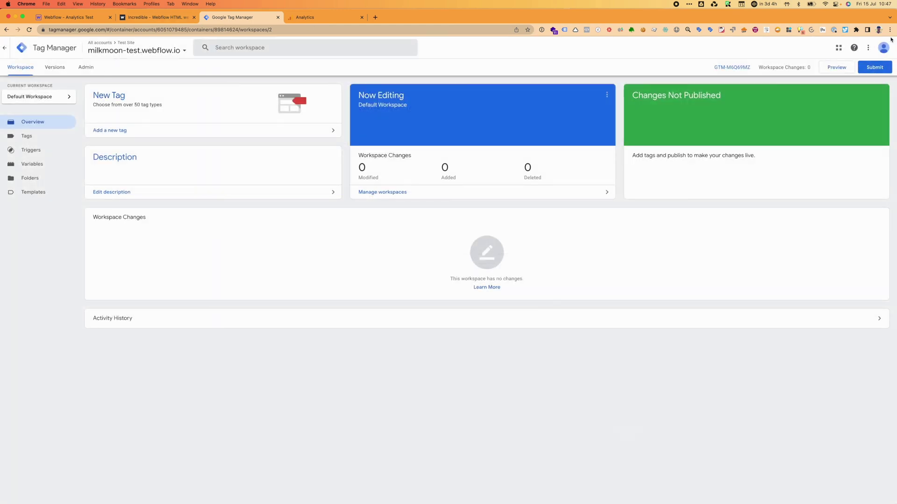
{"action": "left_click", "coordinate": [875, 68]}
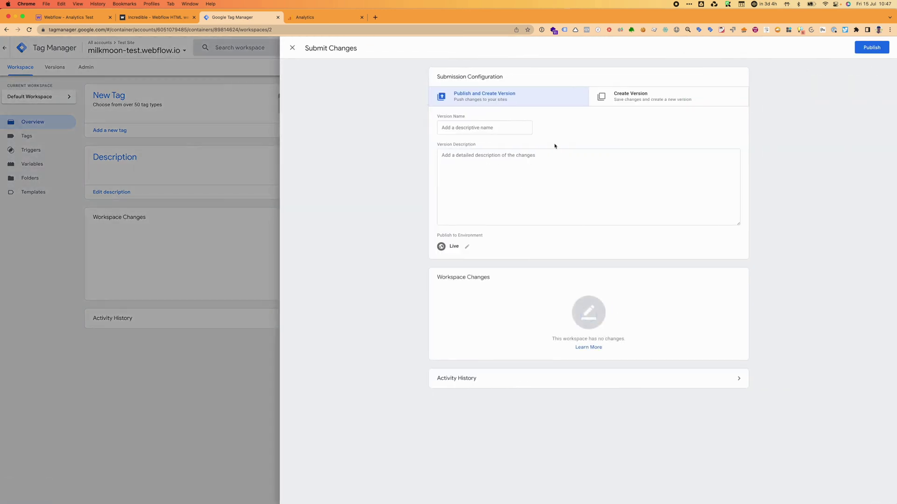
{"action": "left_click", "coordinate": [868, 48]}
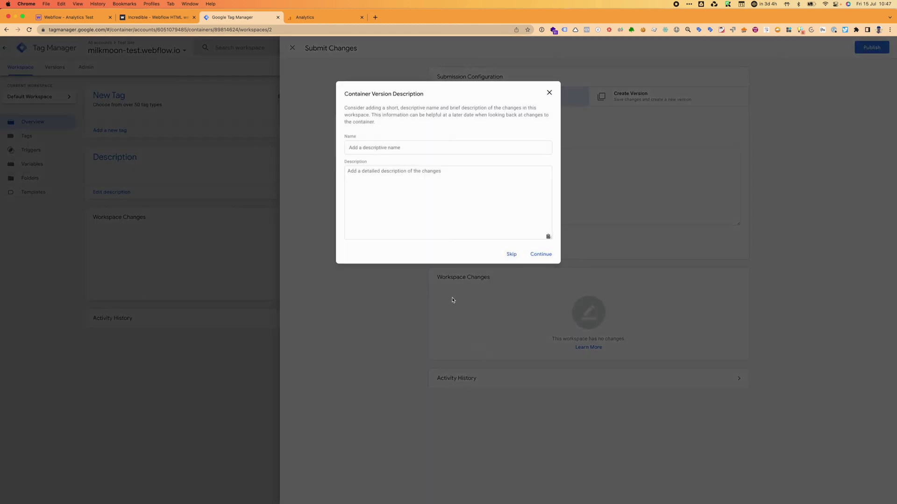
{"action": "left_click", "coordinate": [544, 256]}
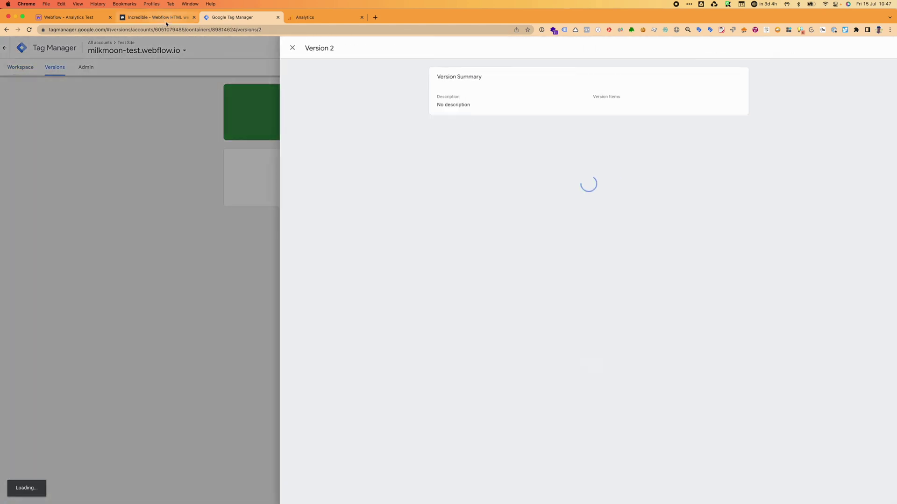
{"action": "left_click", "coordinate": [293, 48]}
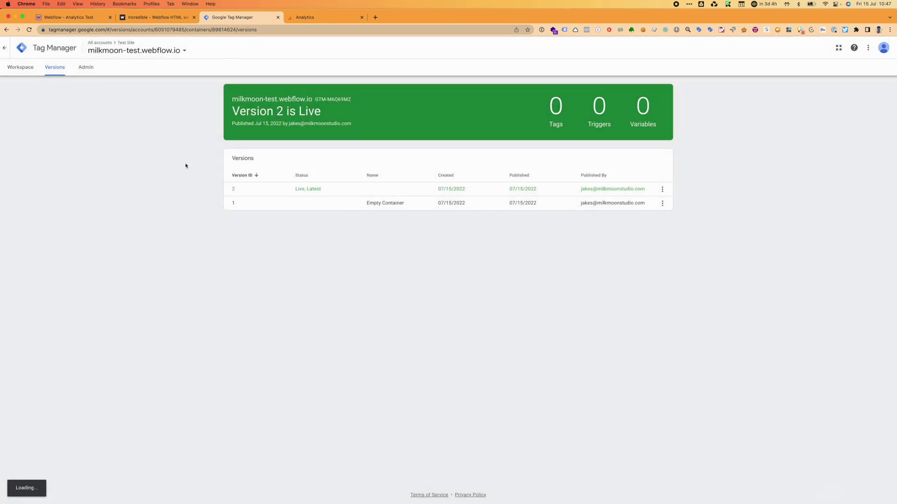
{"action": "left_click", "coordinate": [157, 17]}
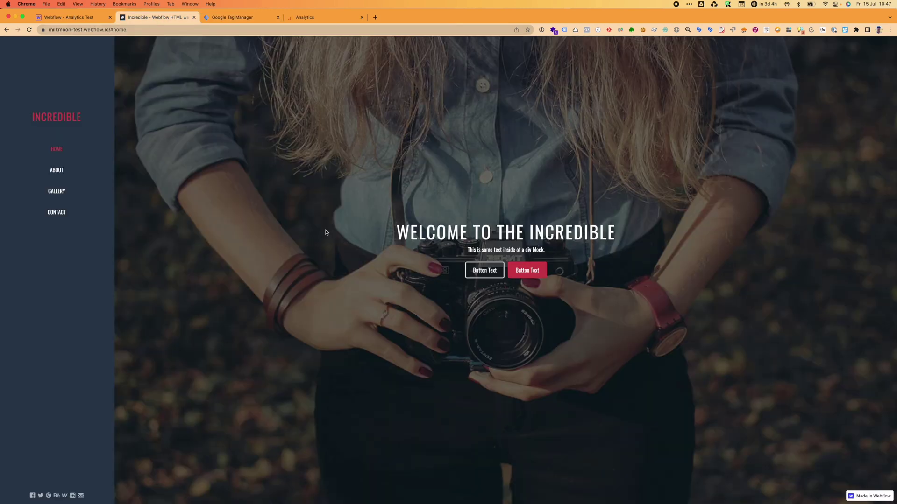
Step: Reload the live Incredible site so Tag Assistant can analyse its tags
{"action": "left_click", "coordinate": [564, 31]}
{"action": "left_click", "coordinate": [553, 218]}
{"action": "key", "text": "super+r"}
Step: Review Tag Assistant's details for container GTM-M6Q69MZ, including the missing no-script warning
{"action": "left_click", "coordinate": [565, 30]}
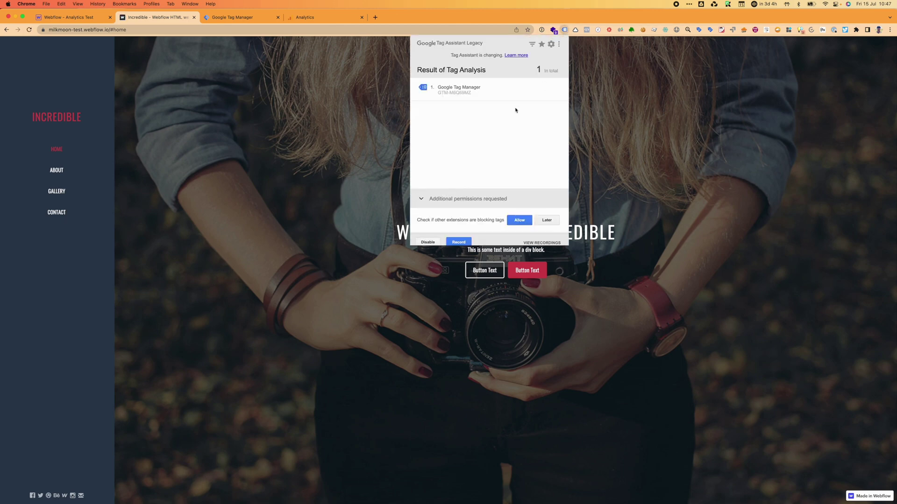
{"action": "mouse_move", "coordinate": [477, 91]}
{"action": "left_click", "coordinate": [488, 97]}
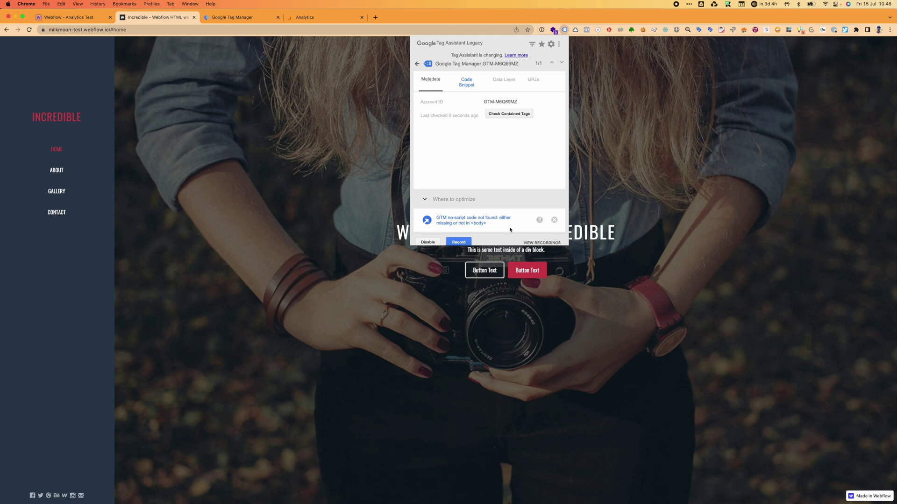
{"action": "left_click_drag", "start_coordinate": [467, 223], "coordinate": [430, 223]}
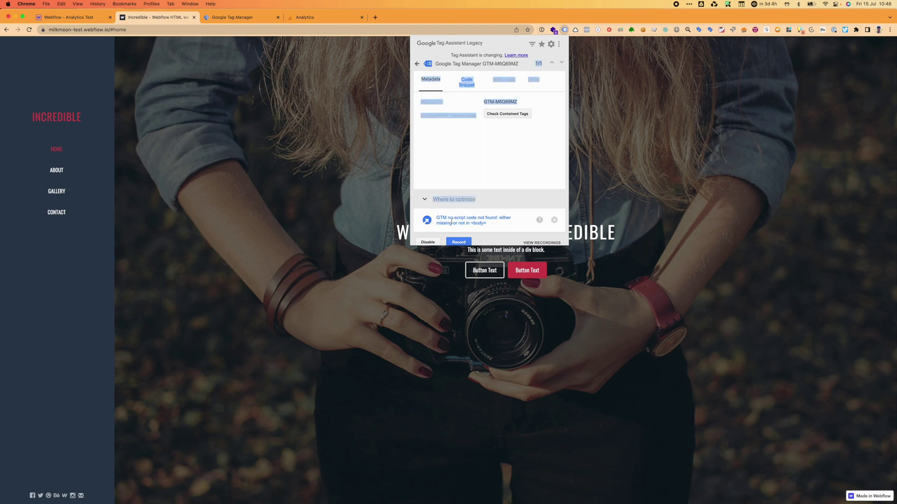
{"action": "left_click", "coordinate": [475, 224]}
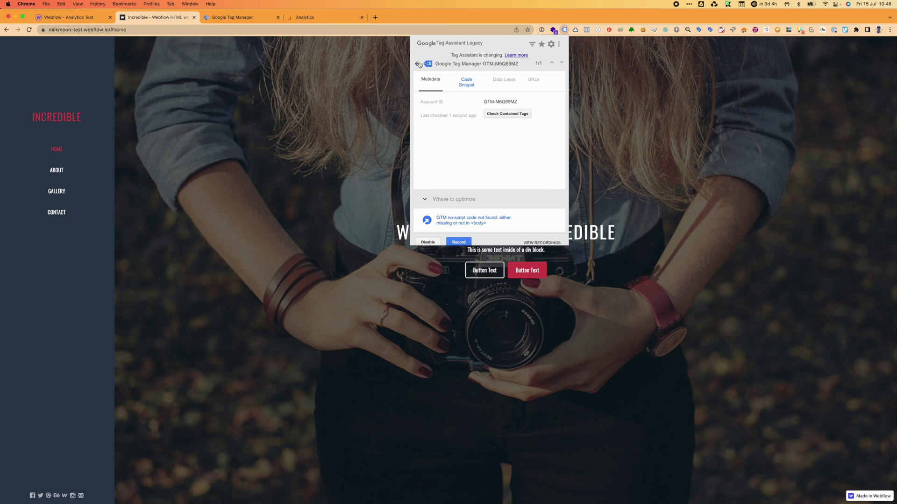
{"action": "left_click", "coordinate": [419, 64]}
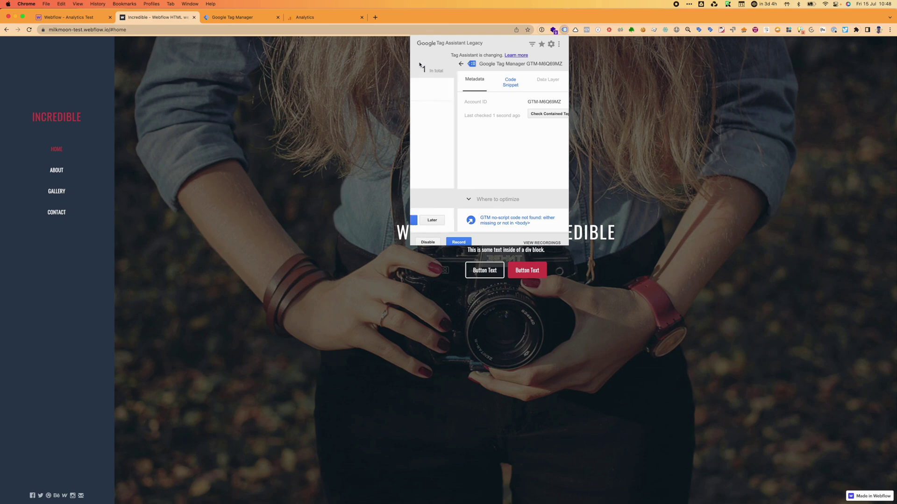
{"action": "left_click", "coordinate": [573, 125]}
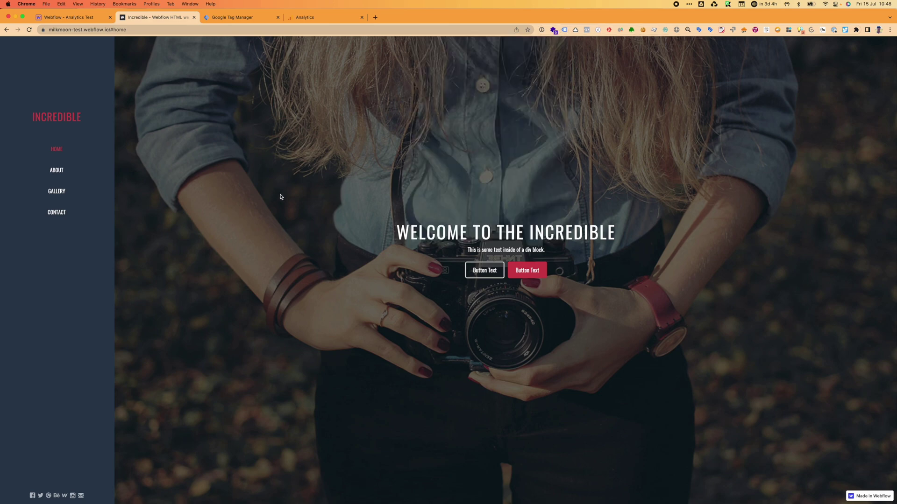